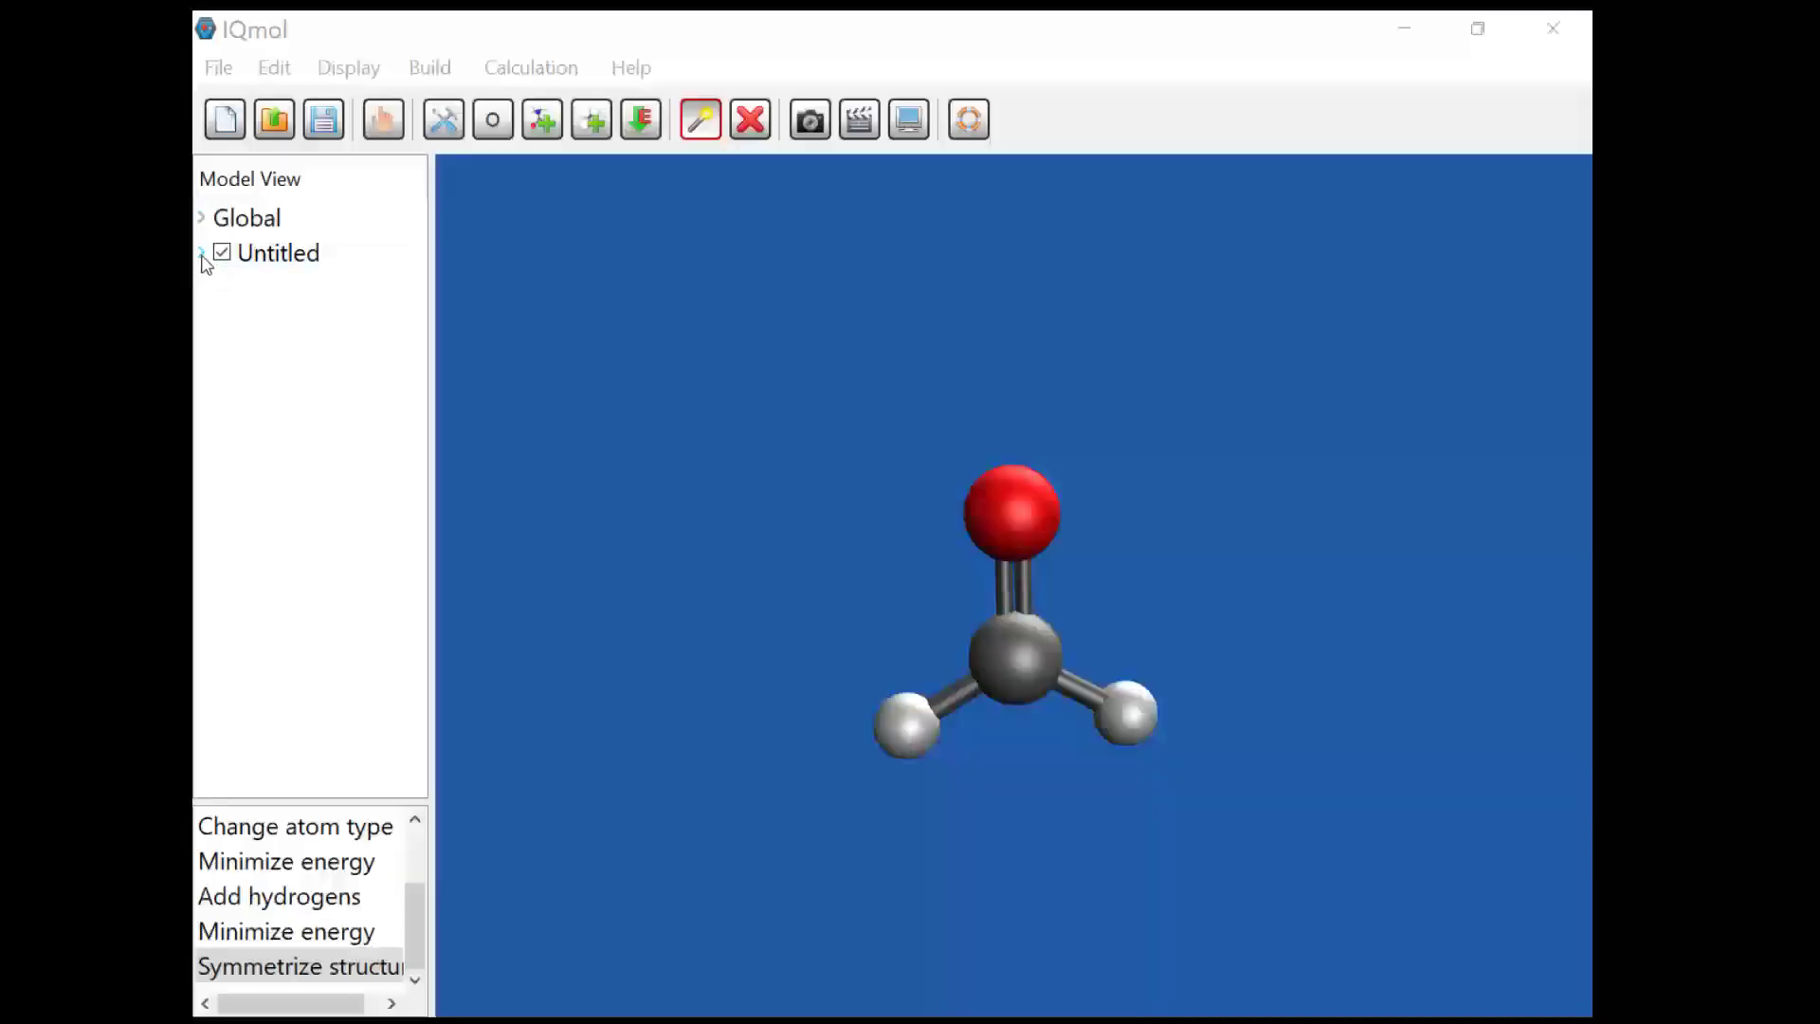
# Step: Open the formaldehyde Info summary and change total charge to 1, then back to 0
pyautogui.click(203, 256)
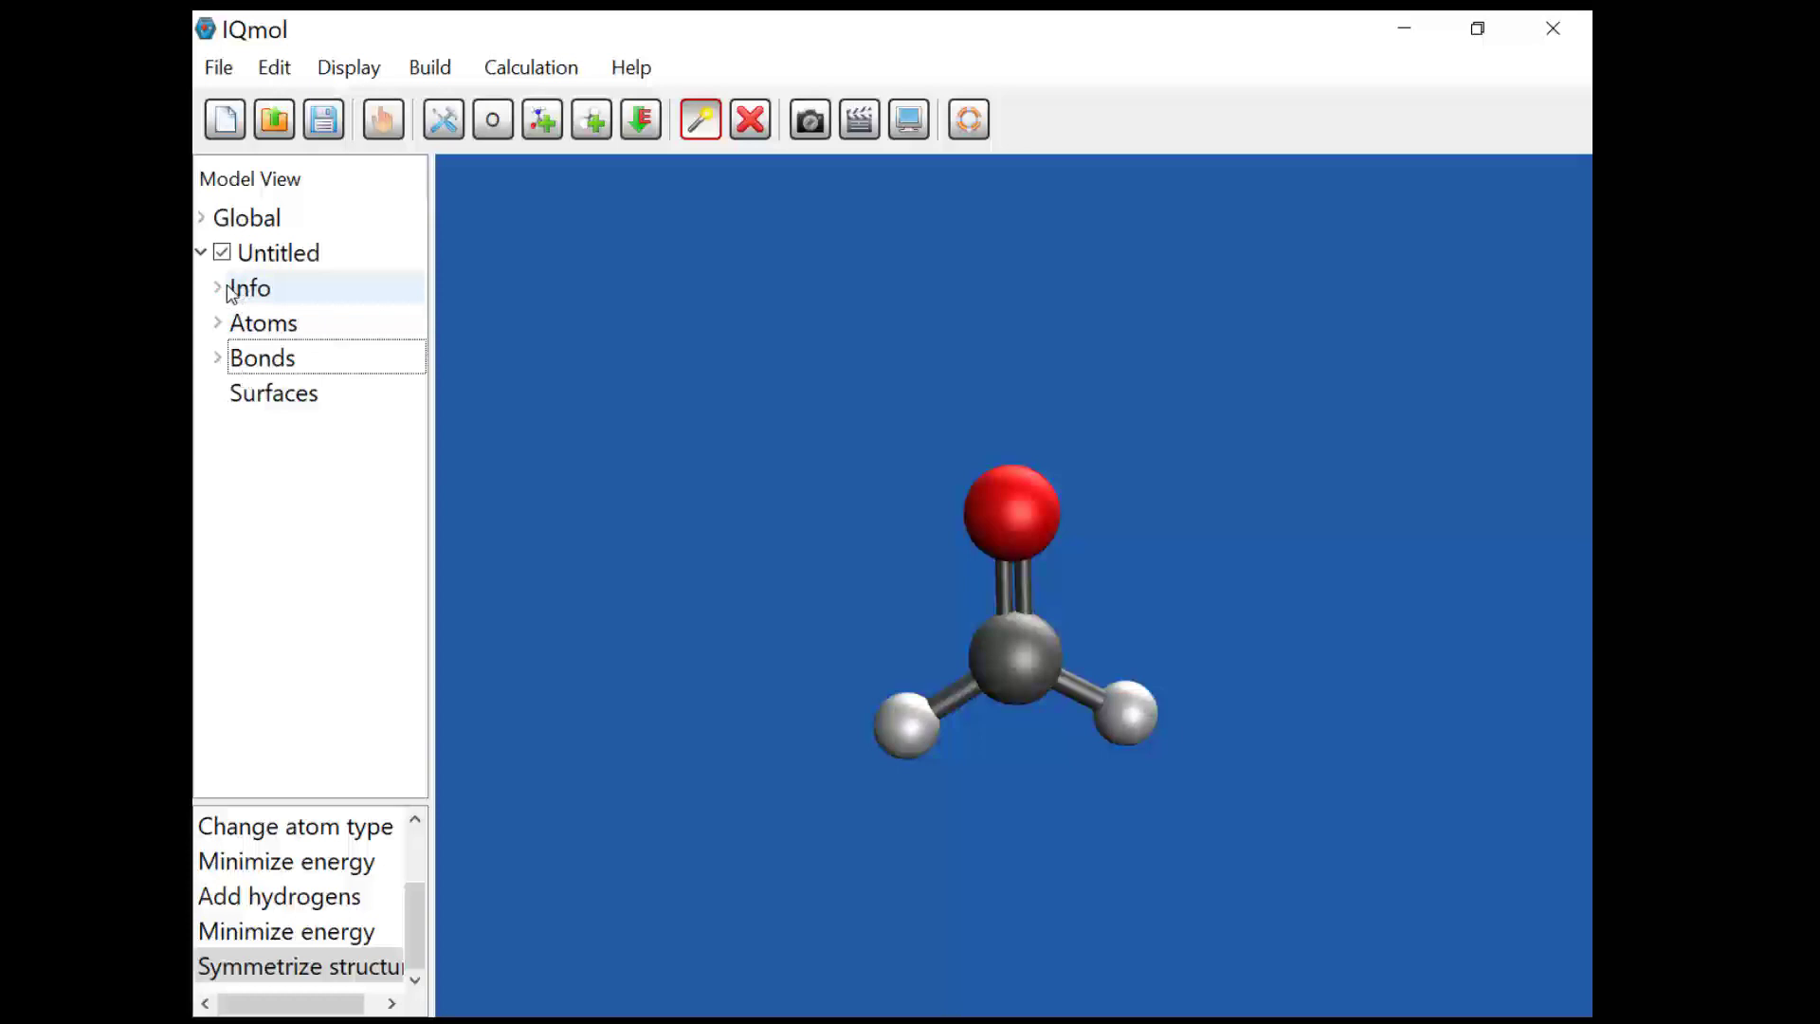
pyautogui.doubleClick(249, 288)
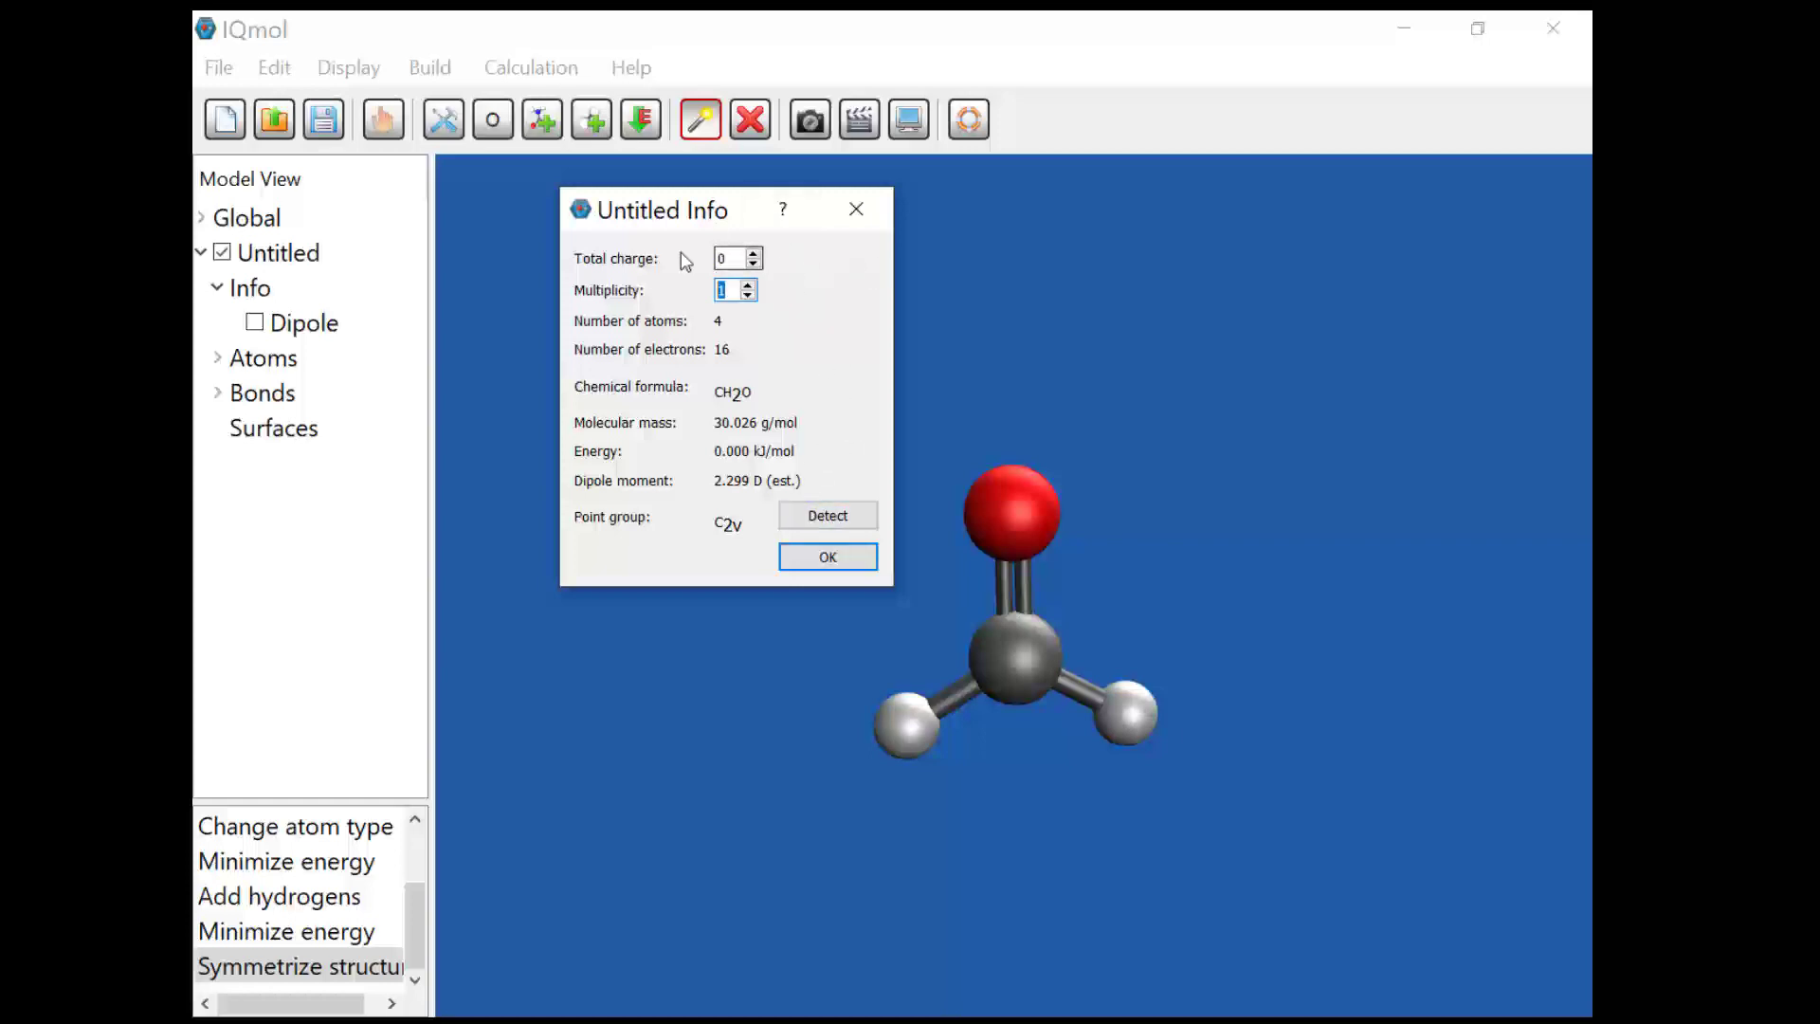
pyautogui.click(756, 253)
pyautogui.click(755, 262)
# Step: Close the summary and show the dipole arrow, enlarged with the Dipole Options scale slider
pyautogui.click(822, 558)
pyautogui.click(306, 322)
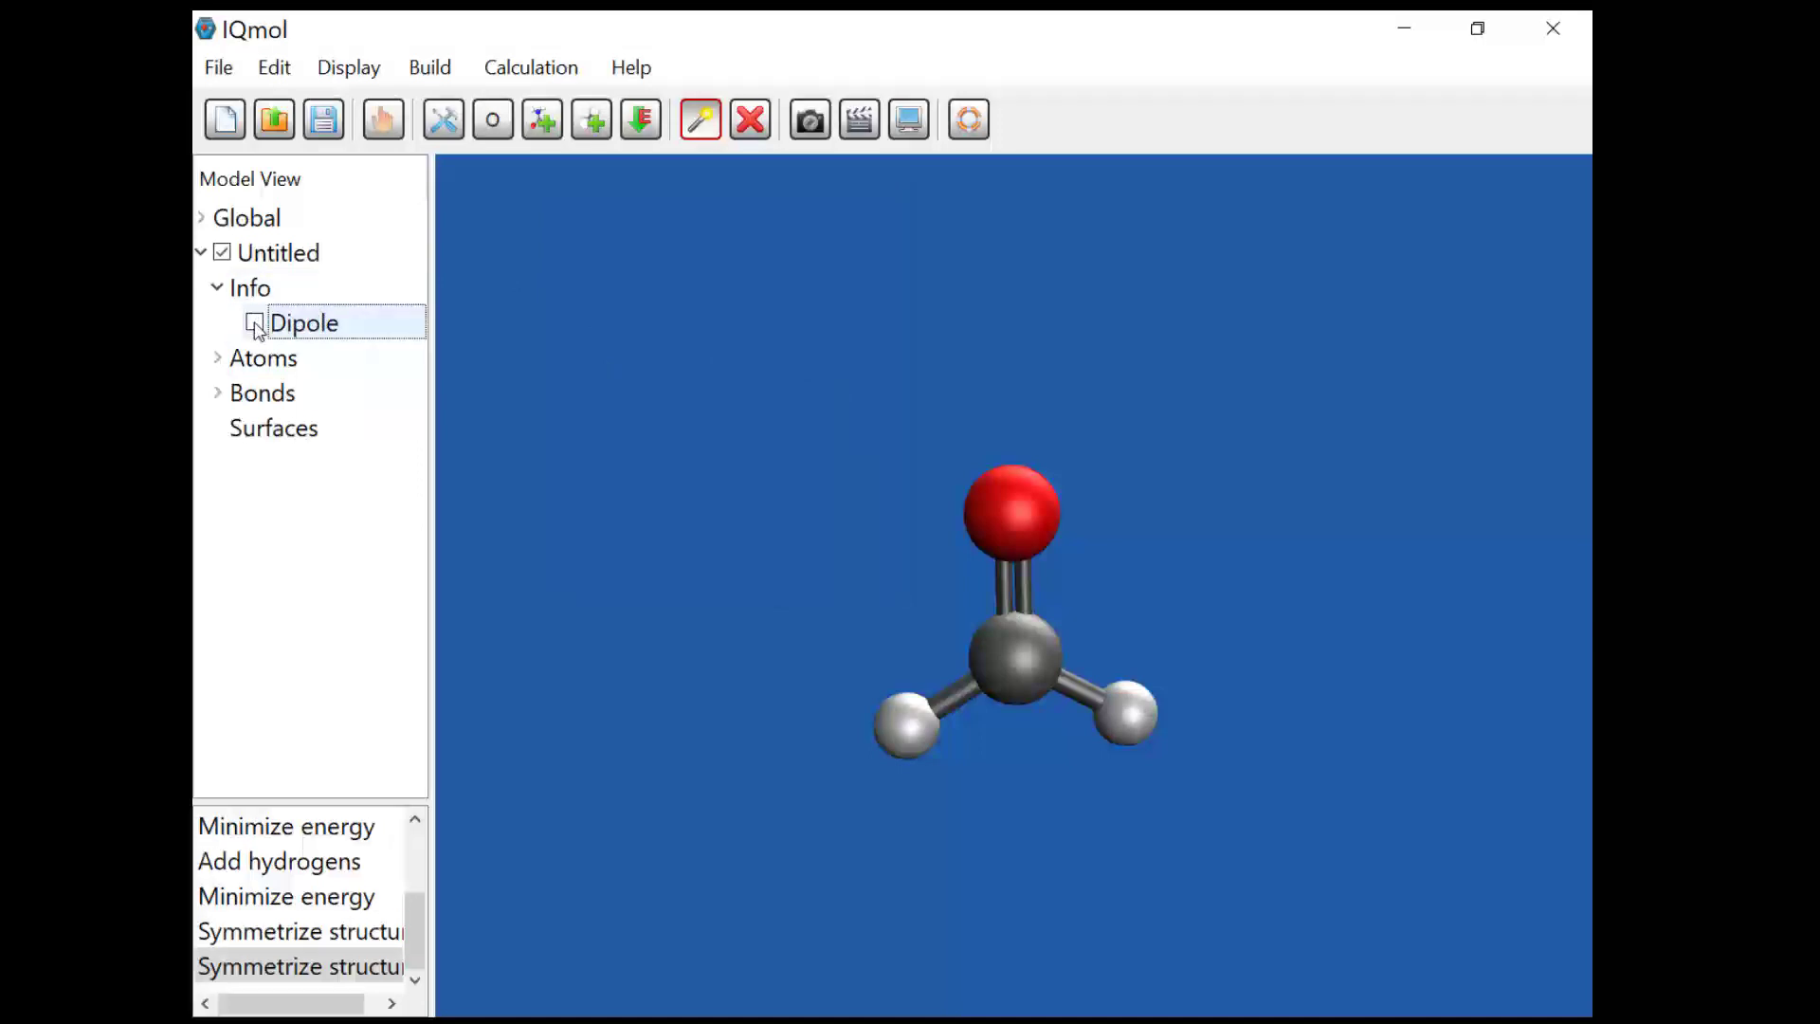
pyautogui.click(255, 323)
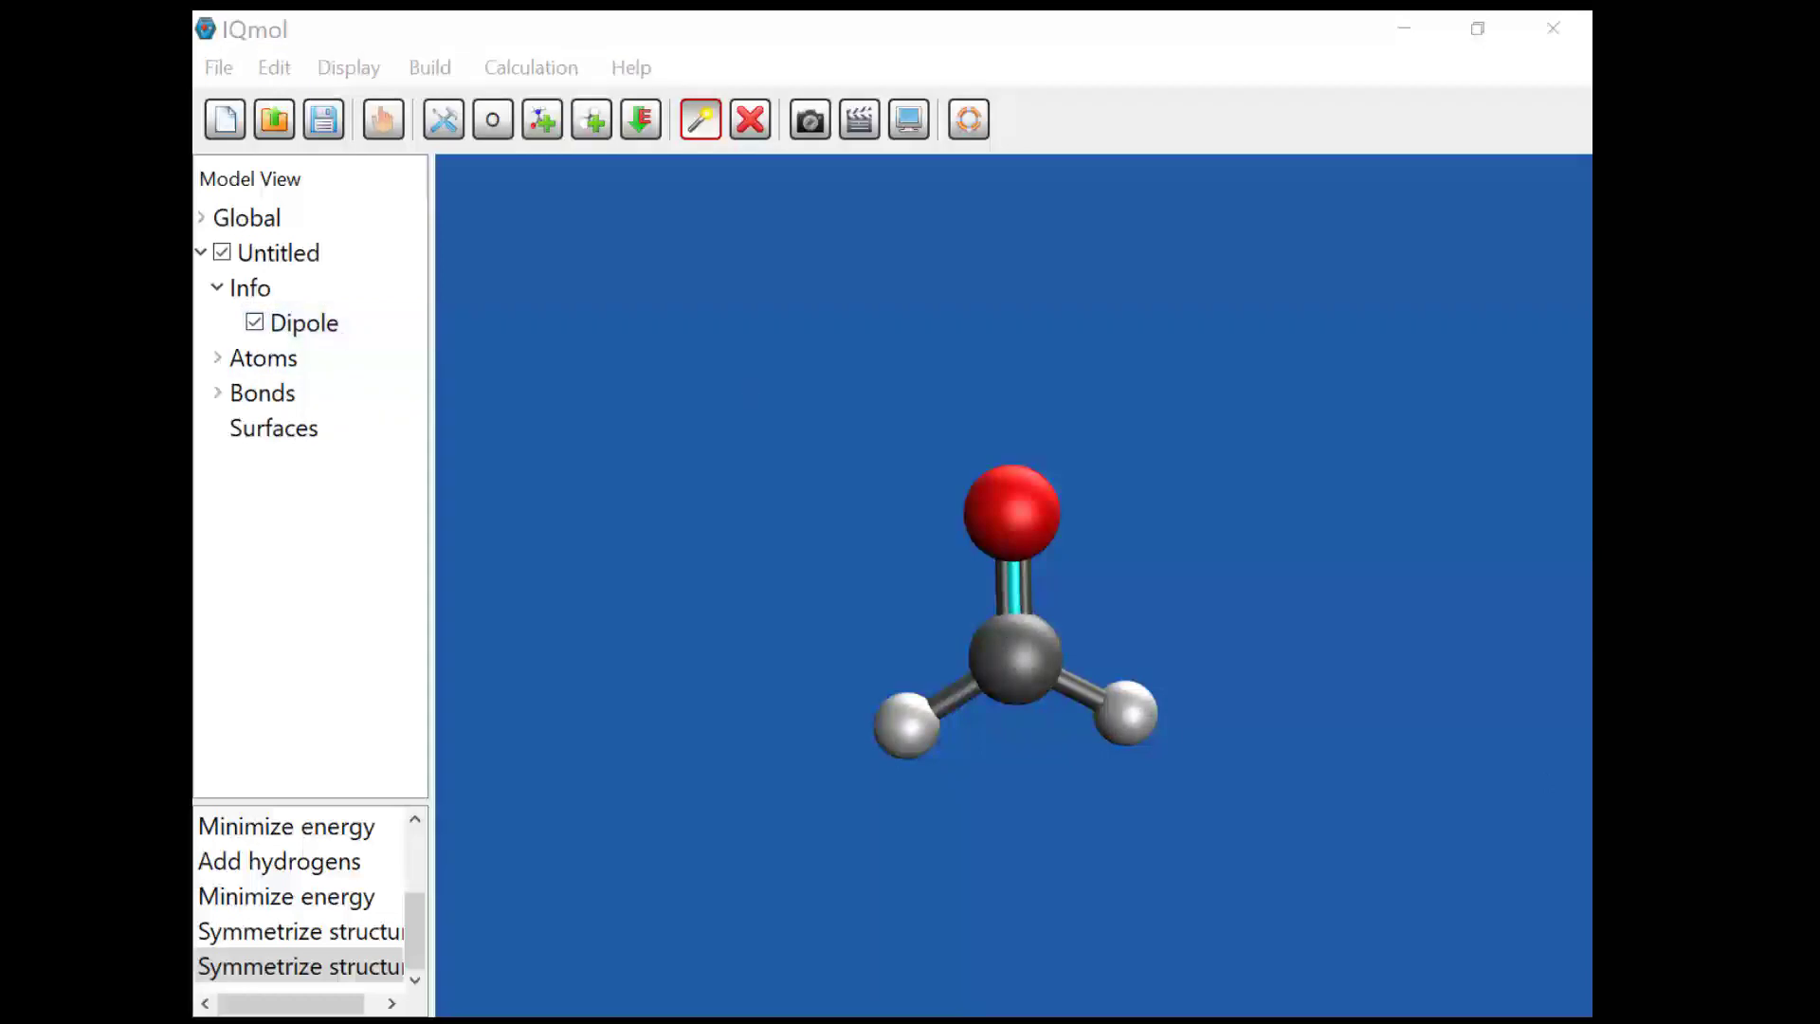
pyautogui.moveTo(1585, 206); pyautogui.dragTo(1174, 169)
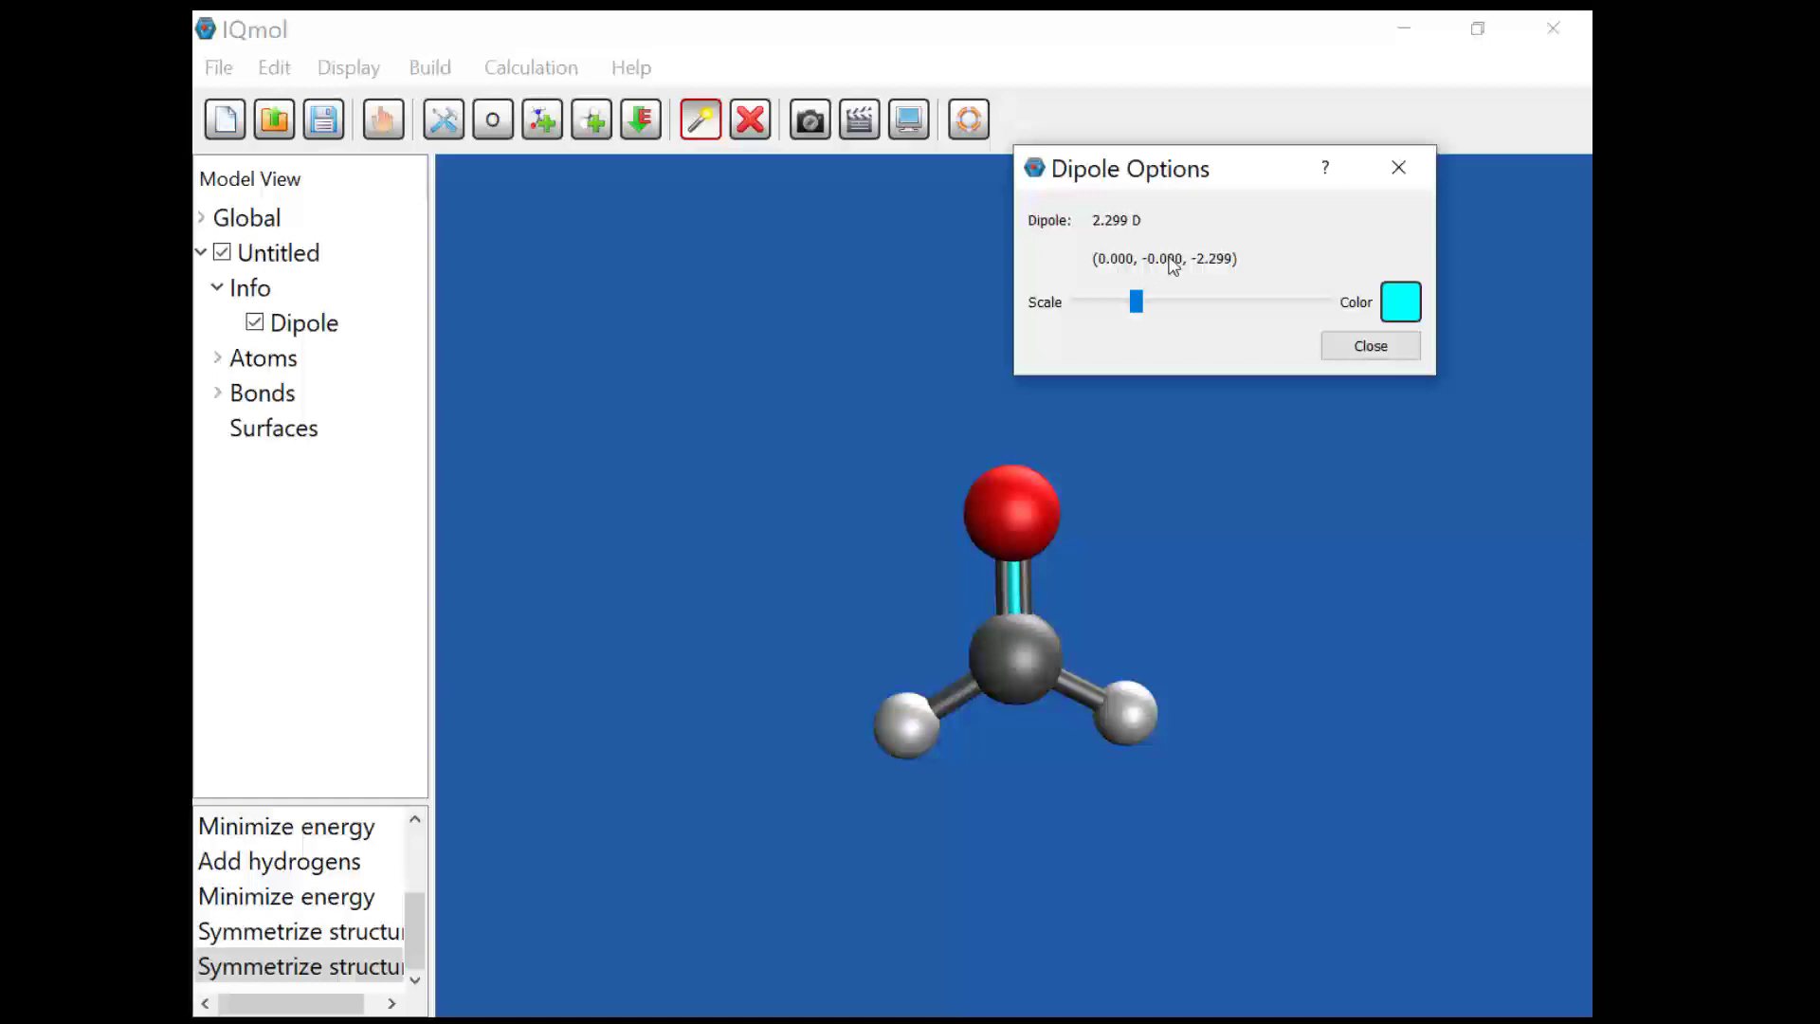
pyautogui.moveTo(1136, 302)
pyautogui.mouseDown()
pyautogui.moveTo(1240, 303)
pyautogui.moveTo(1189, 303)
pyautogui.mouseUp()
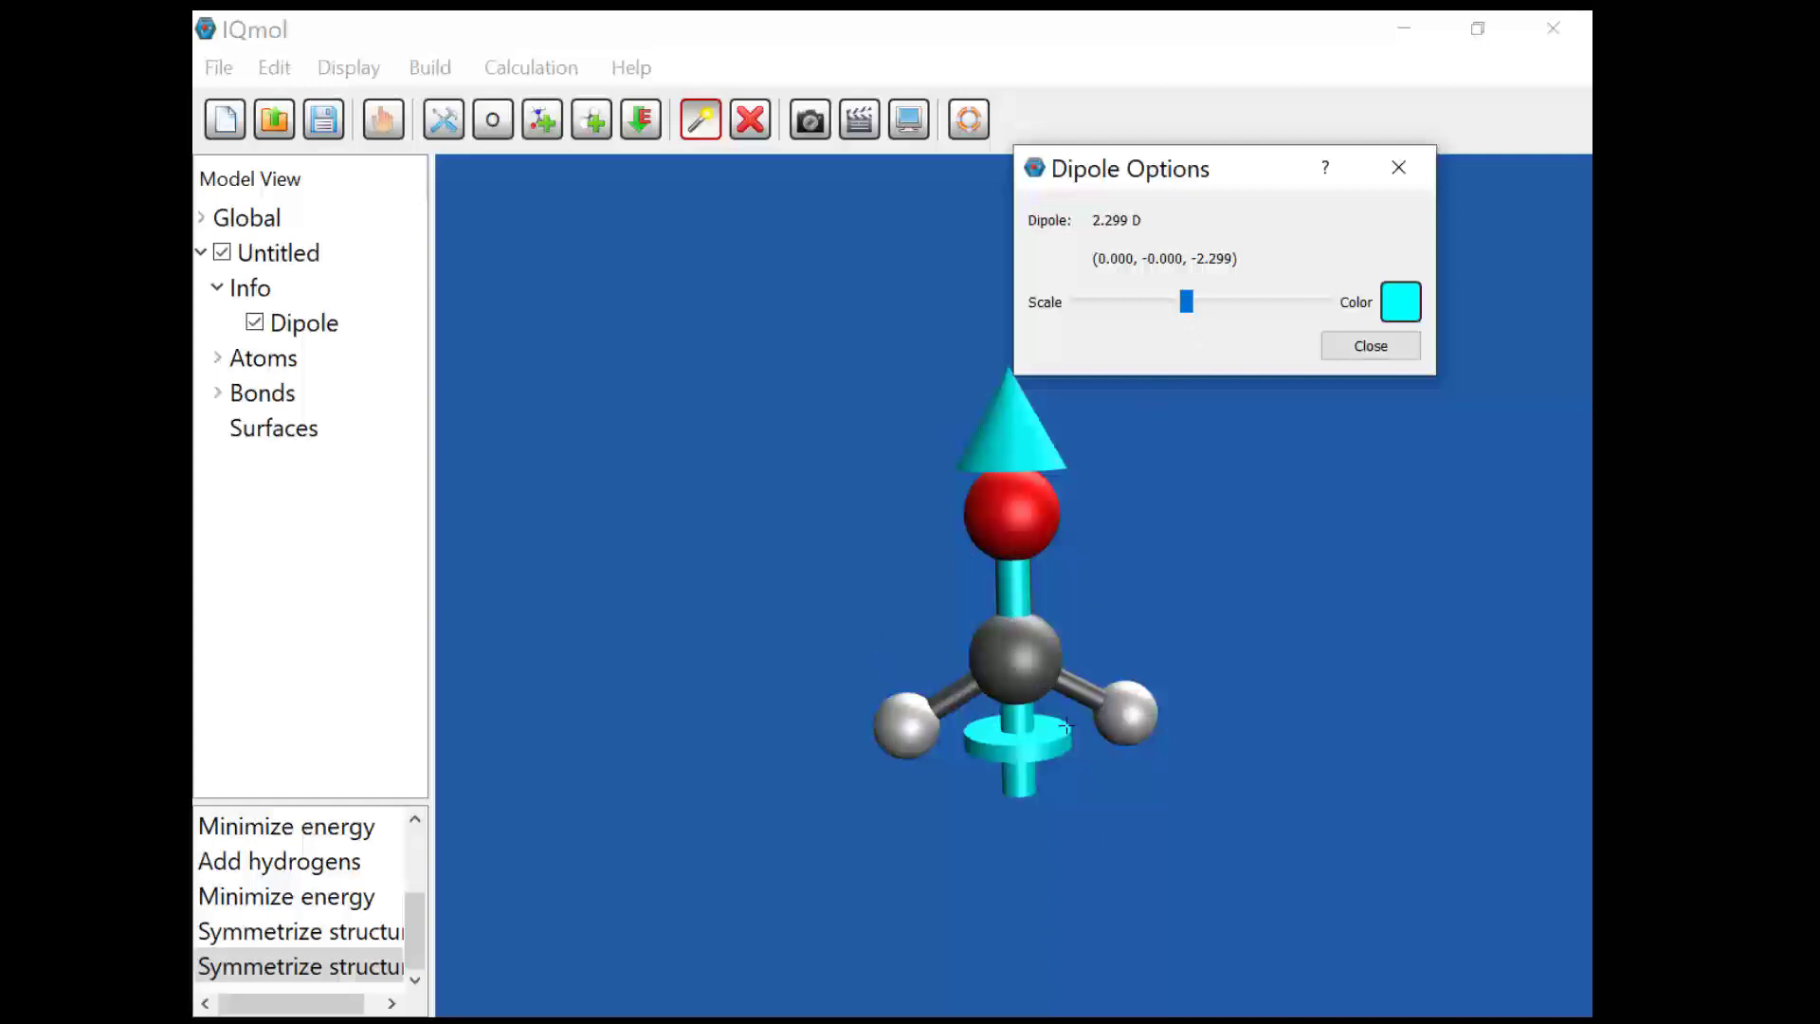
# Step: Close Dipole Options, hide the dipole arrow, and expand the Atoms list
pyautogui.click(1371, 345)
pyautogui.click(254, 322)
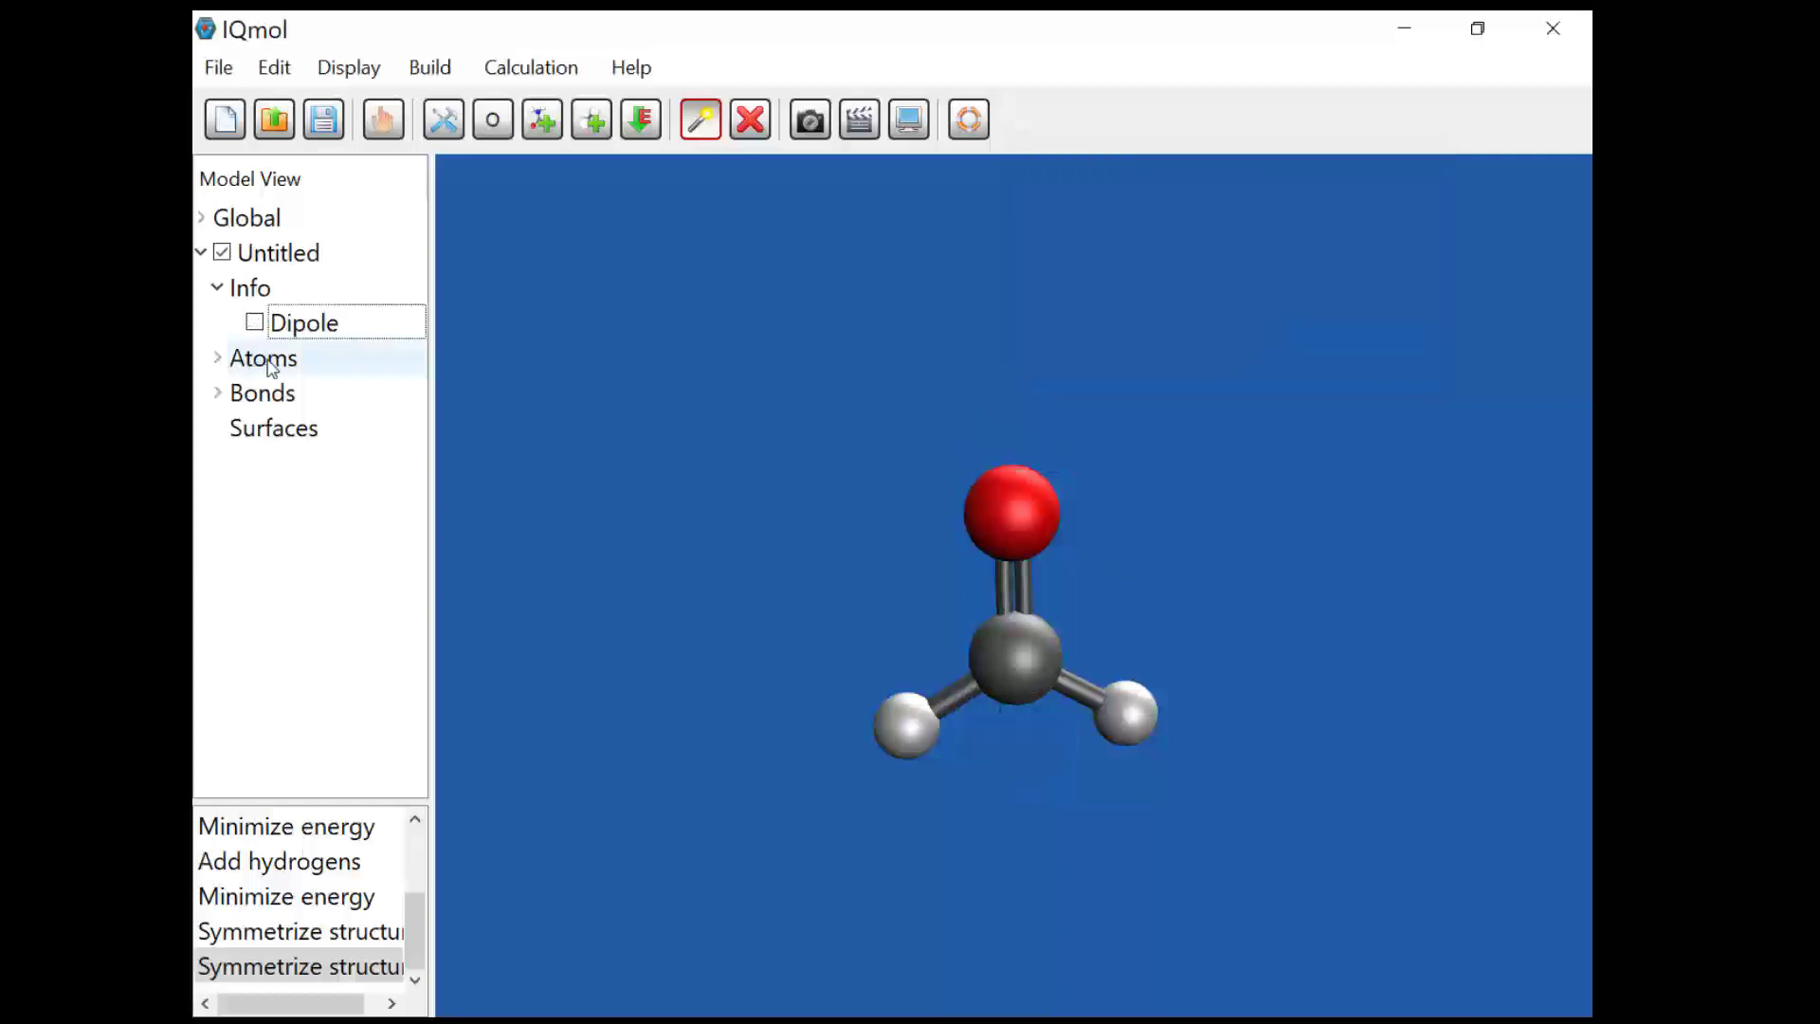
pyautogui.click(216, 359)
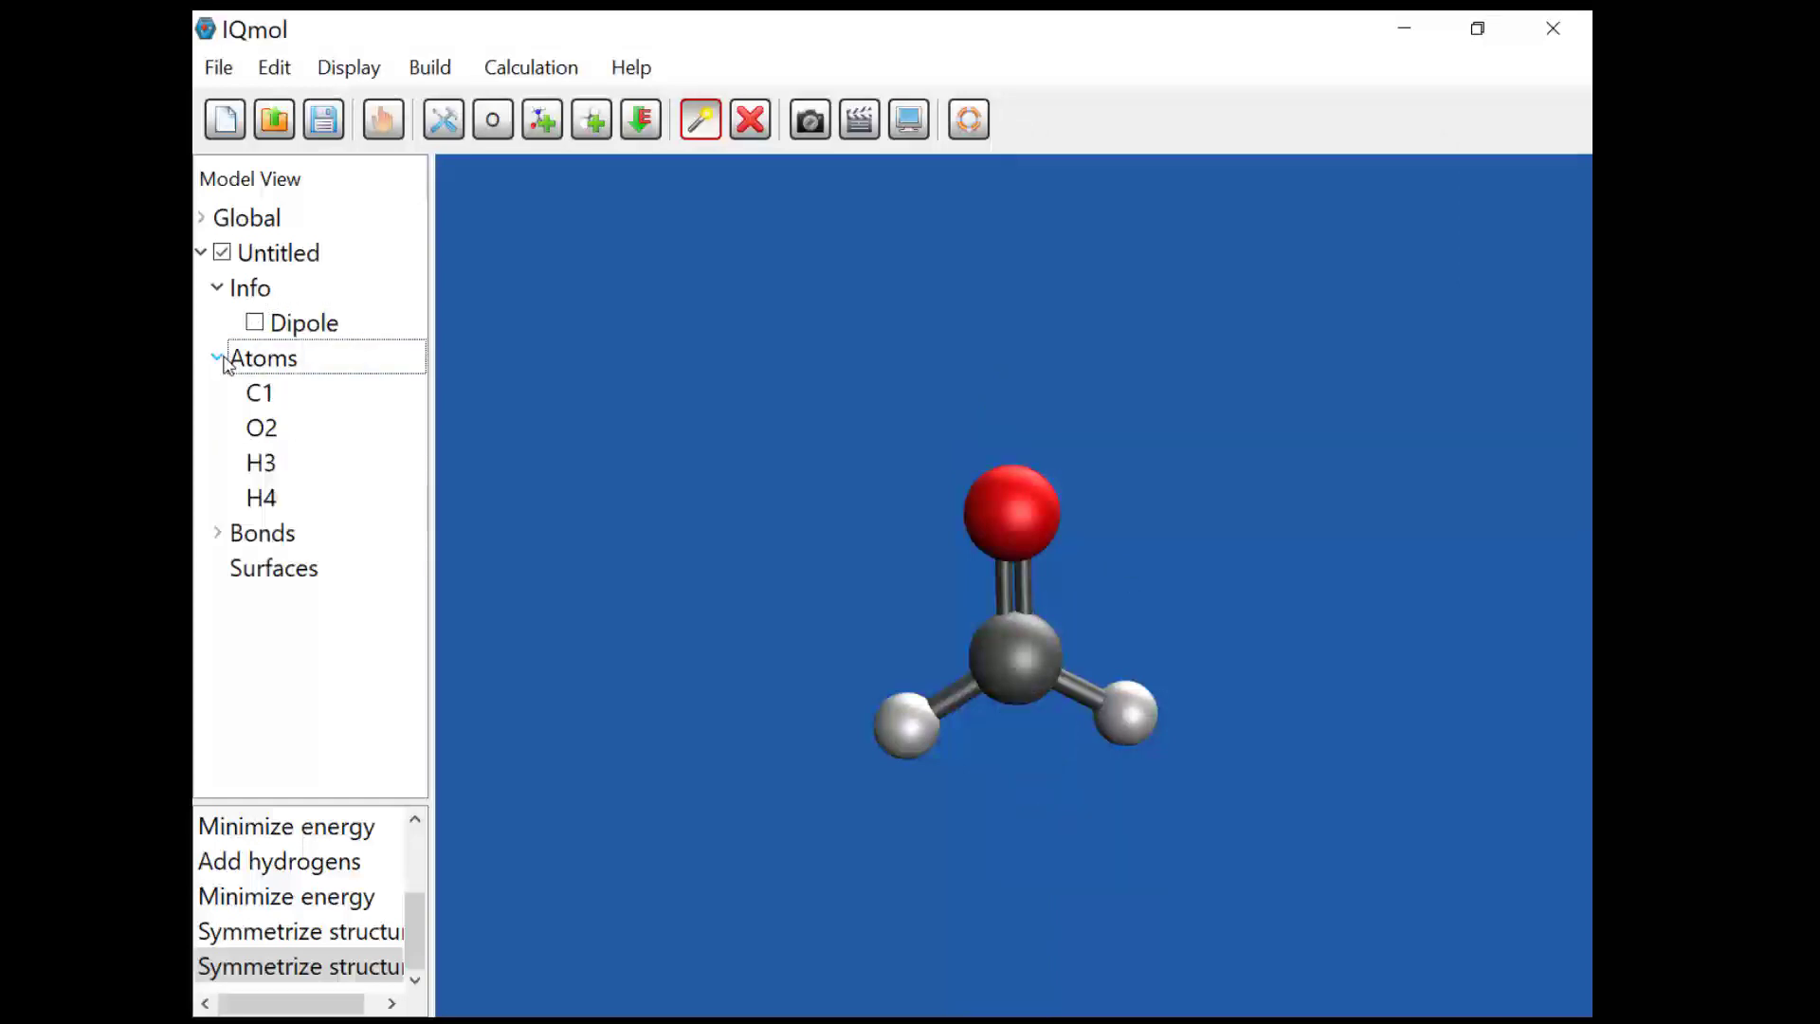
# Step: Highlight atoms H3, O2, H4 and C1 singly and together, then collapse Atoms
pyautogui.click(302, 463)
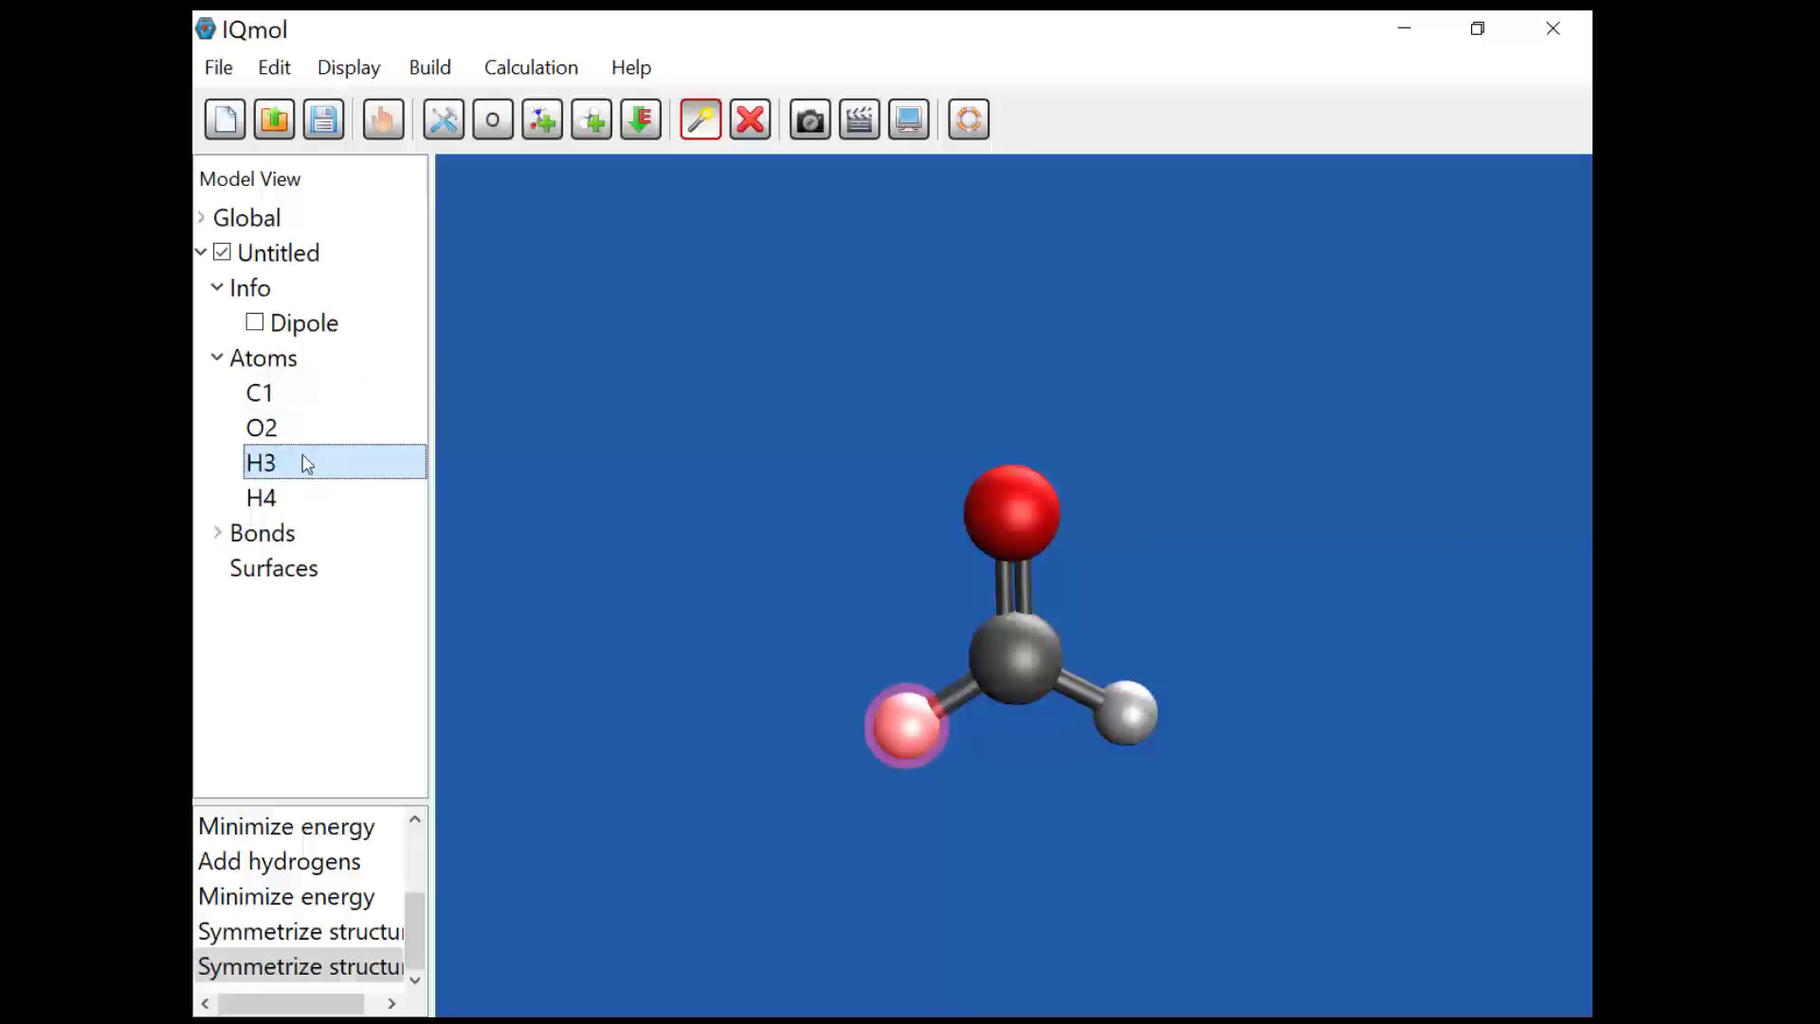
pyautogui.click(292, 430)
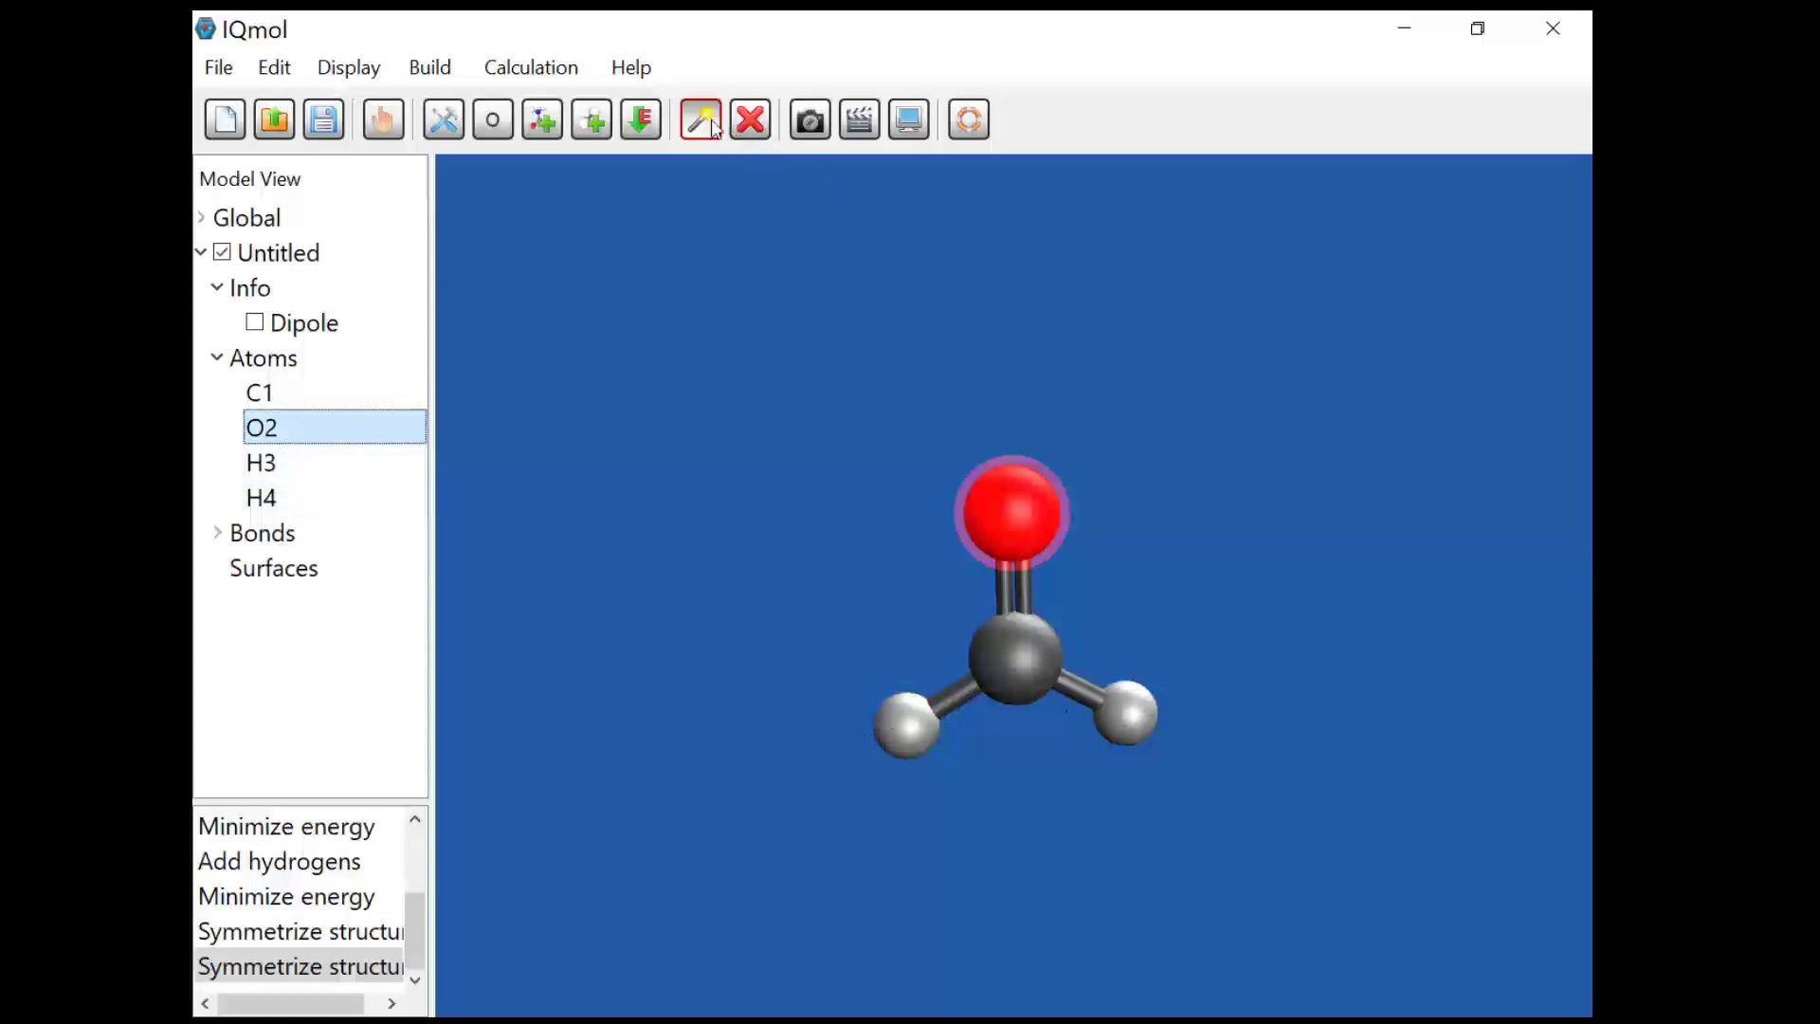
pyautogui.click(917, 733)
pyautogui.click(912, 728)
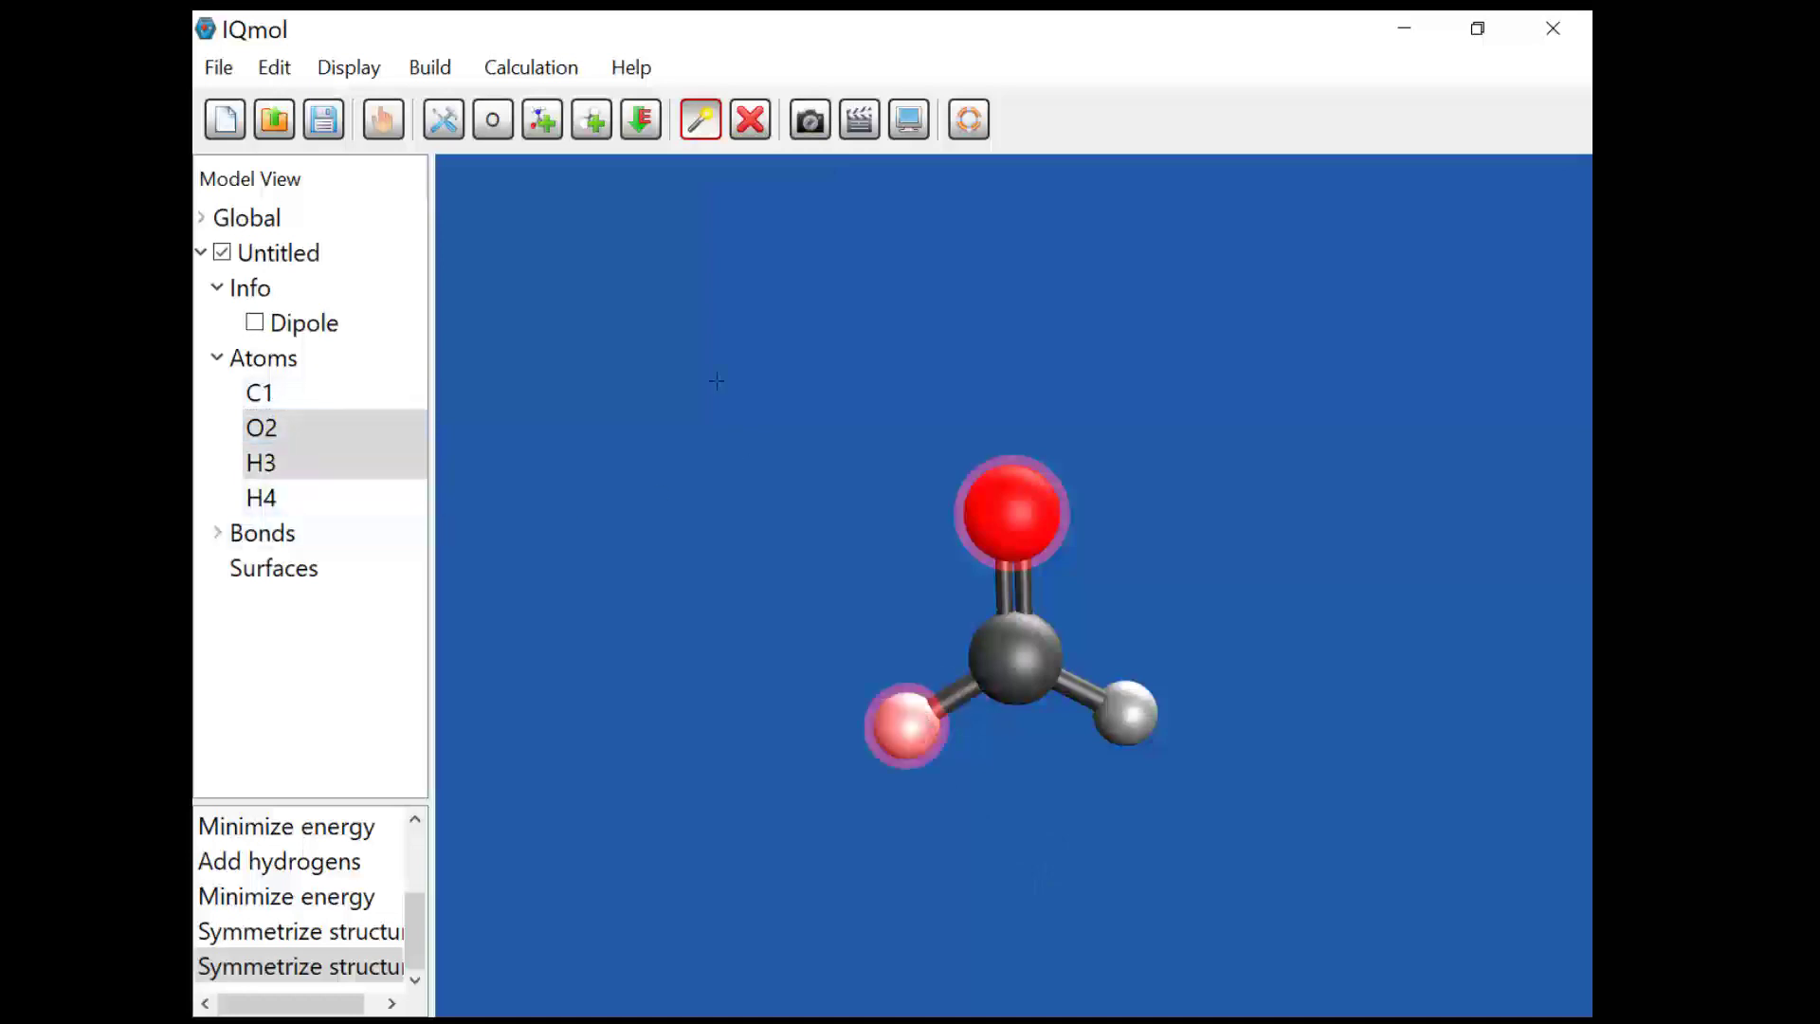
pyautogui.click(336, 501)
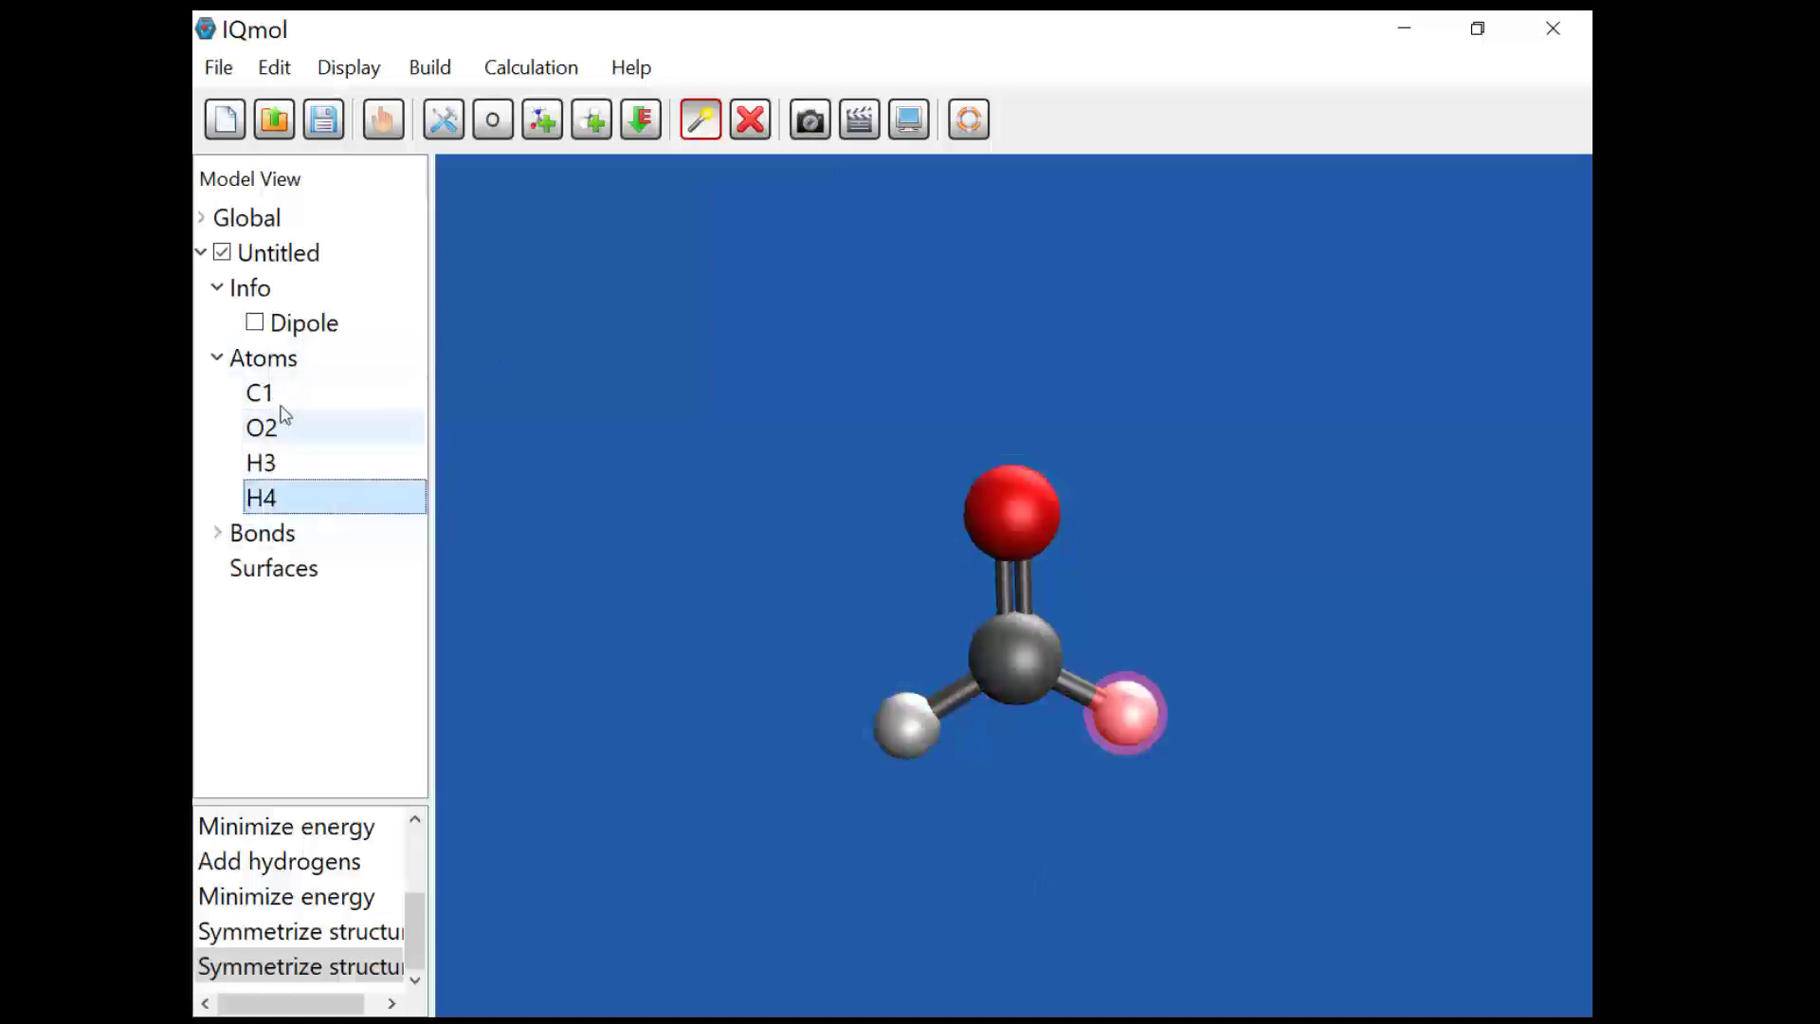
pyautogui.click(298, 465)
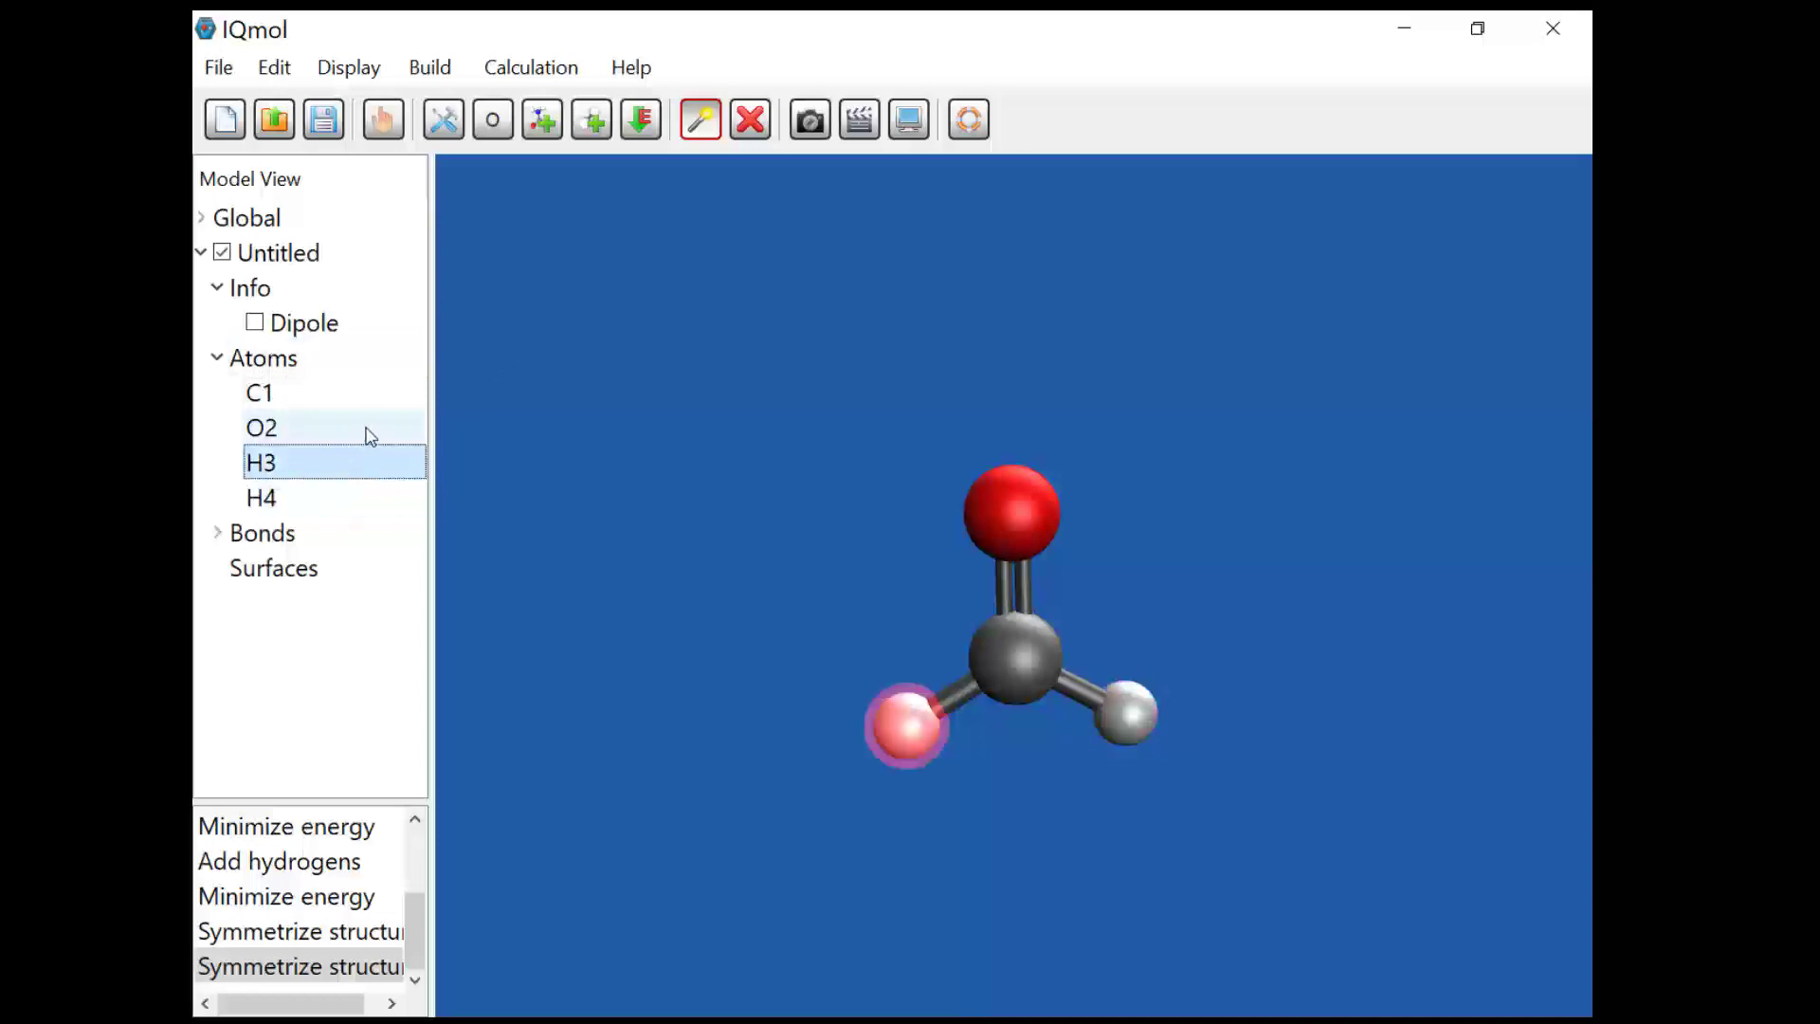
pyautogui.keyDown('ctrl'); pyautogui.click(280, 431); pyautogui.keyUp('ctrl')
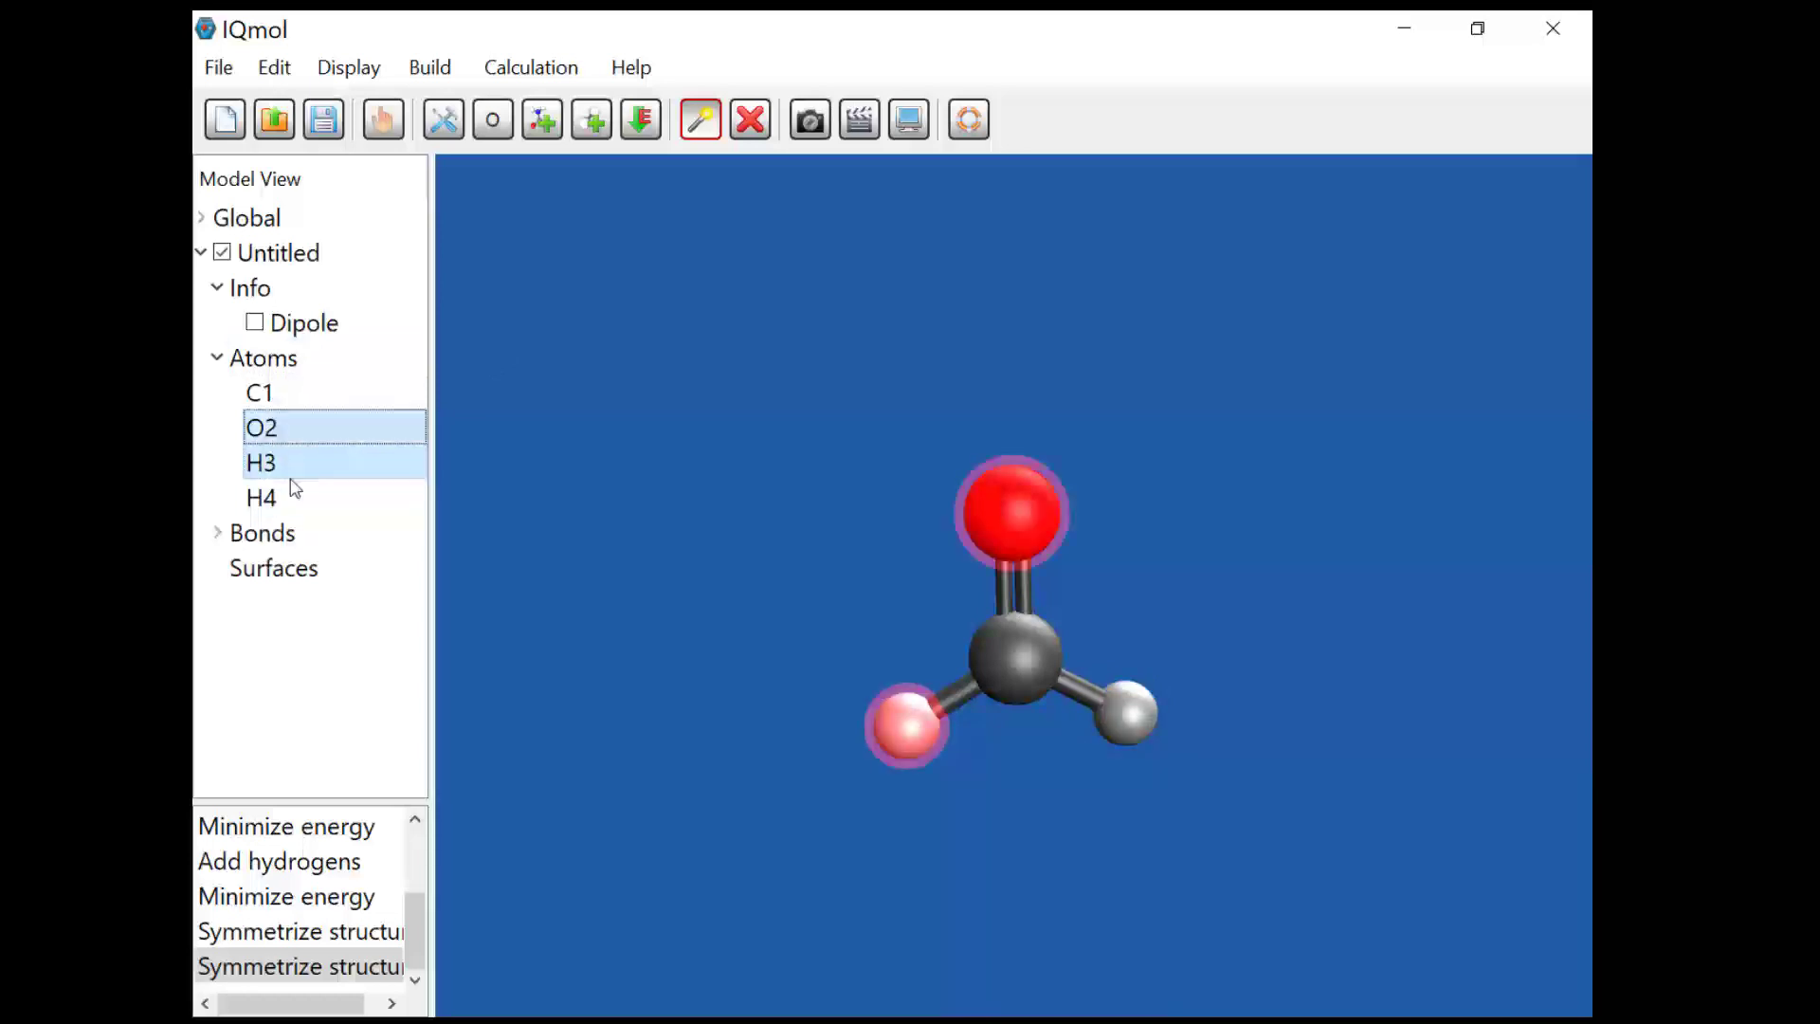
pyautogui.keyDown('ctrl'); pyautogui.click(299, 499); pyautogui.keyUp('ctrl')
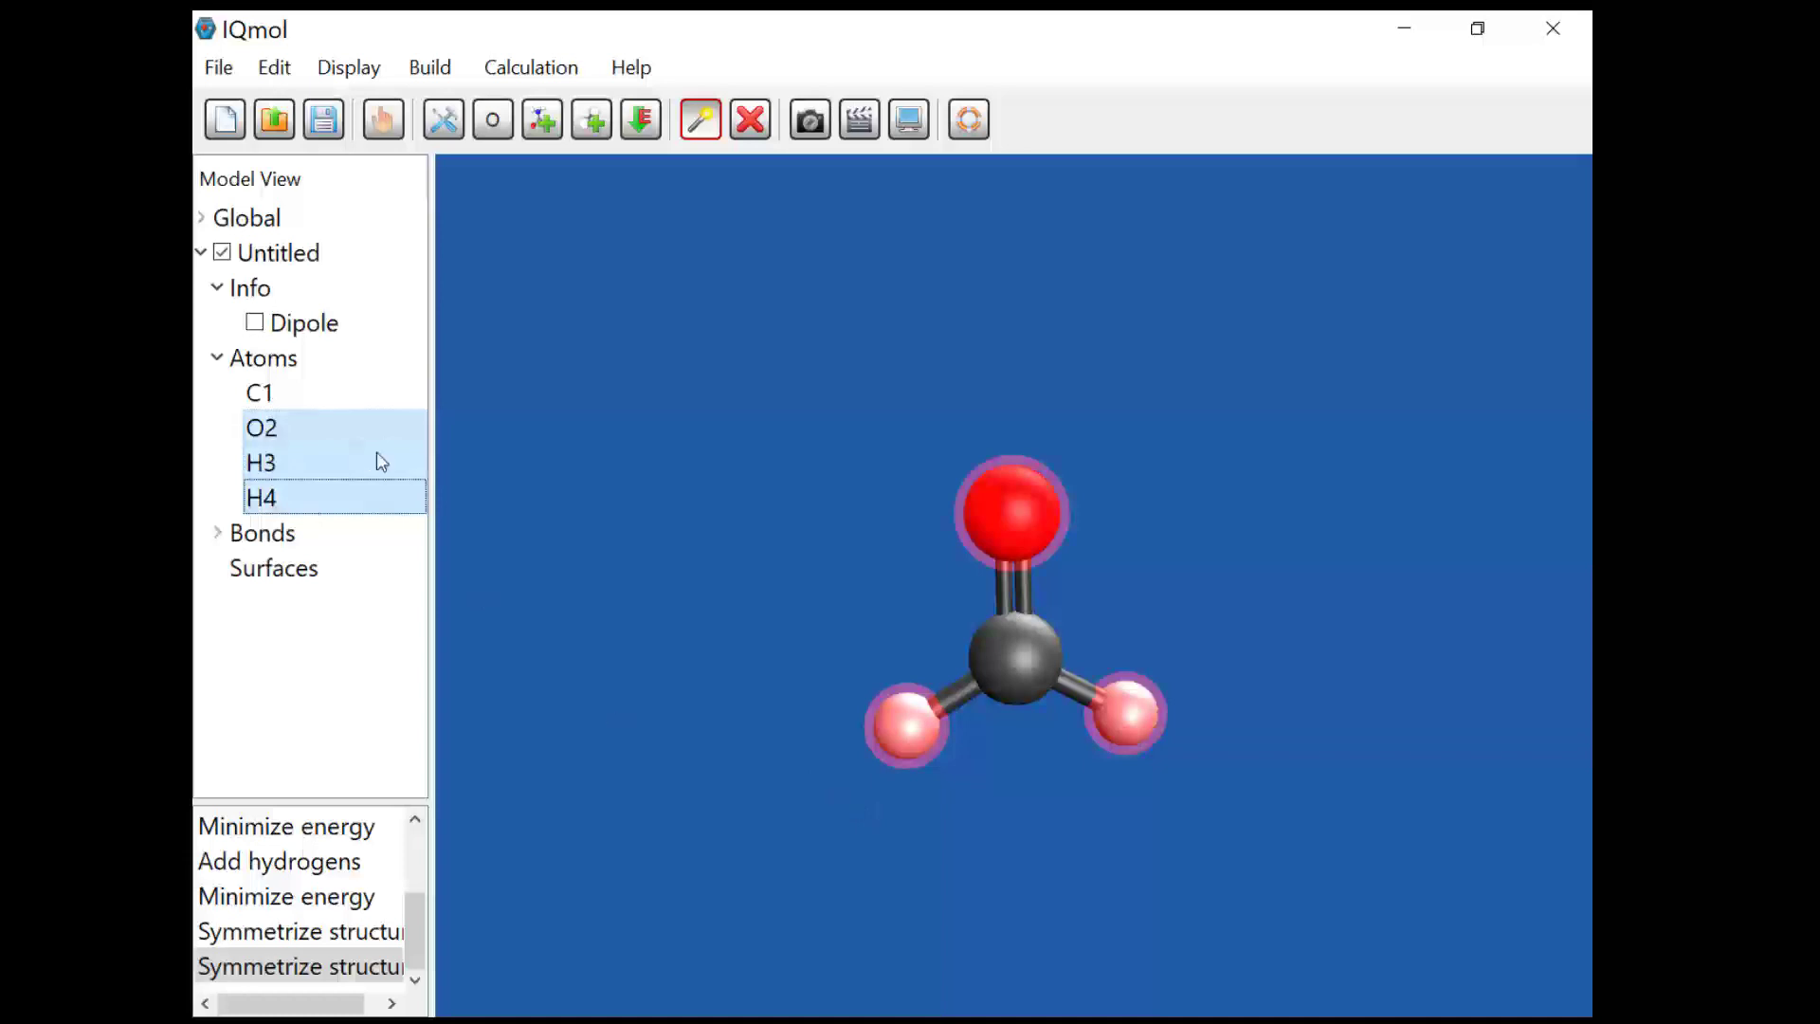
pyautogui.click(349, 394)
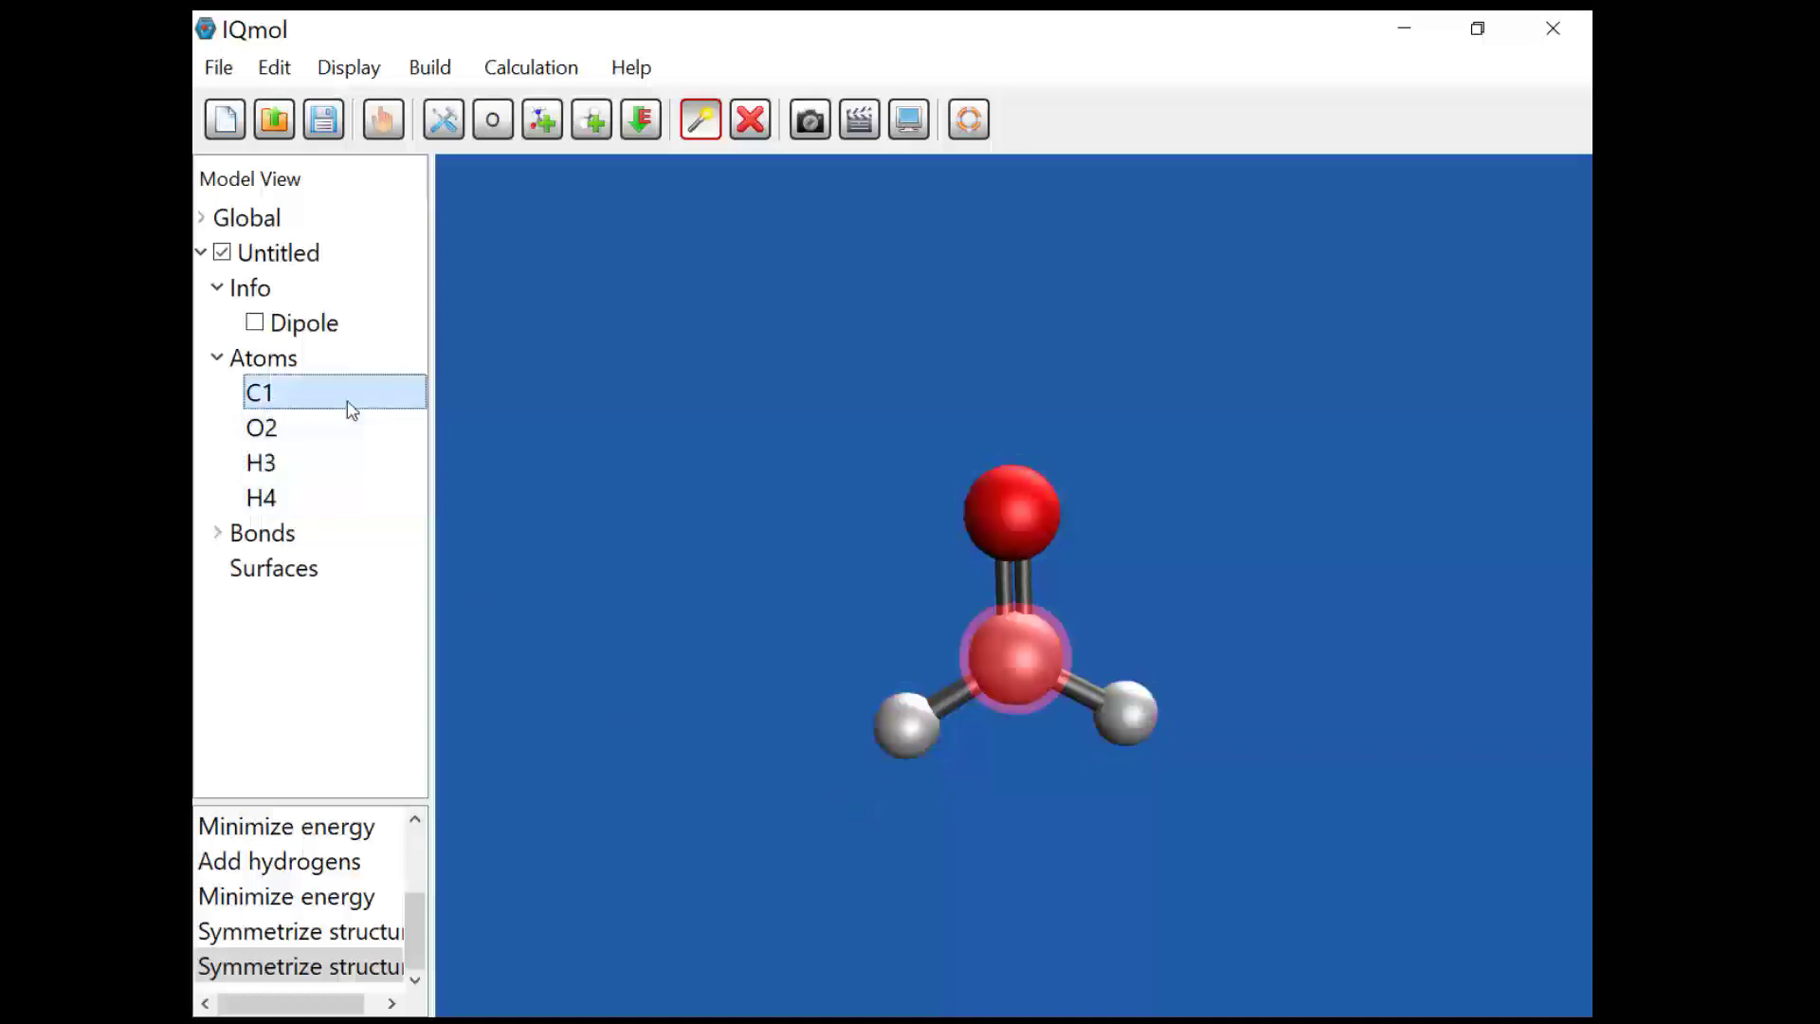
pyautogui.click(293, 471)
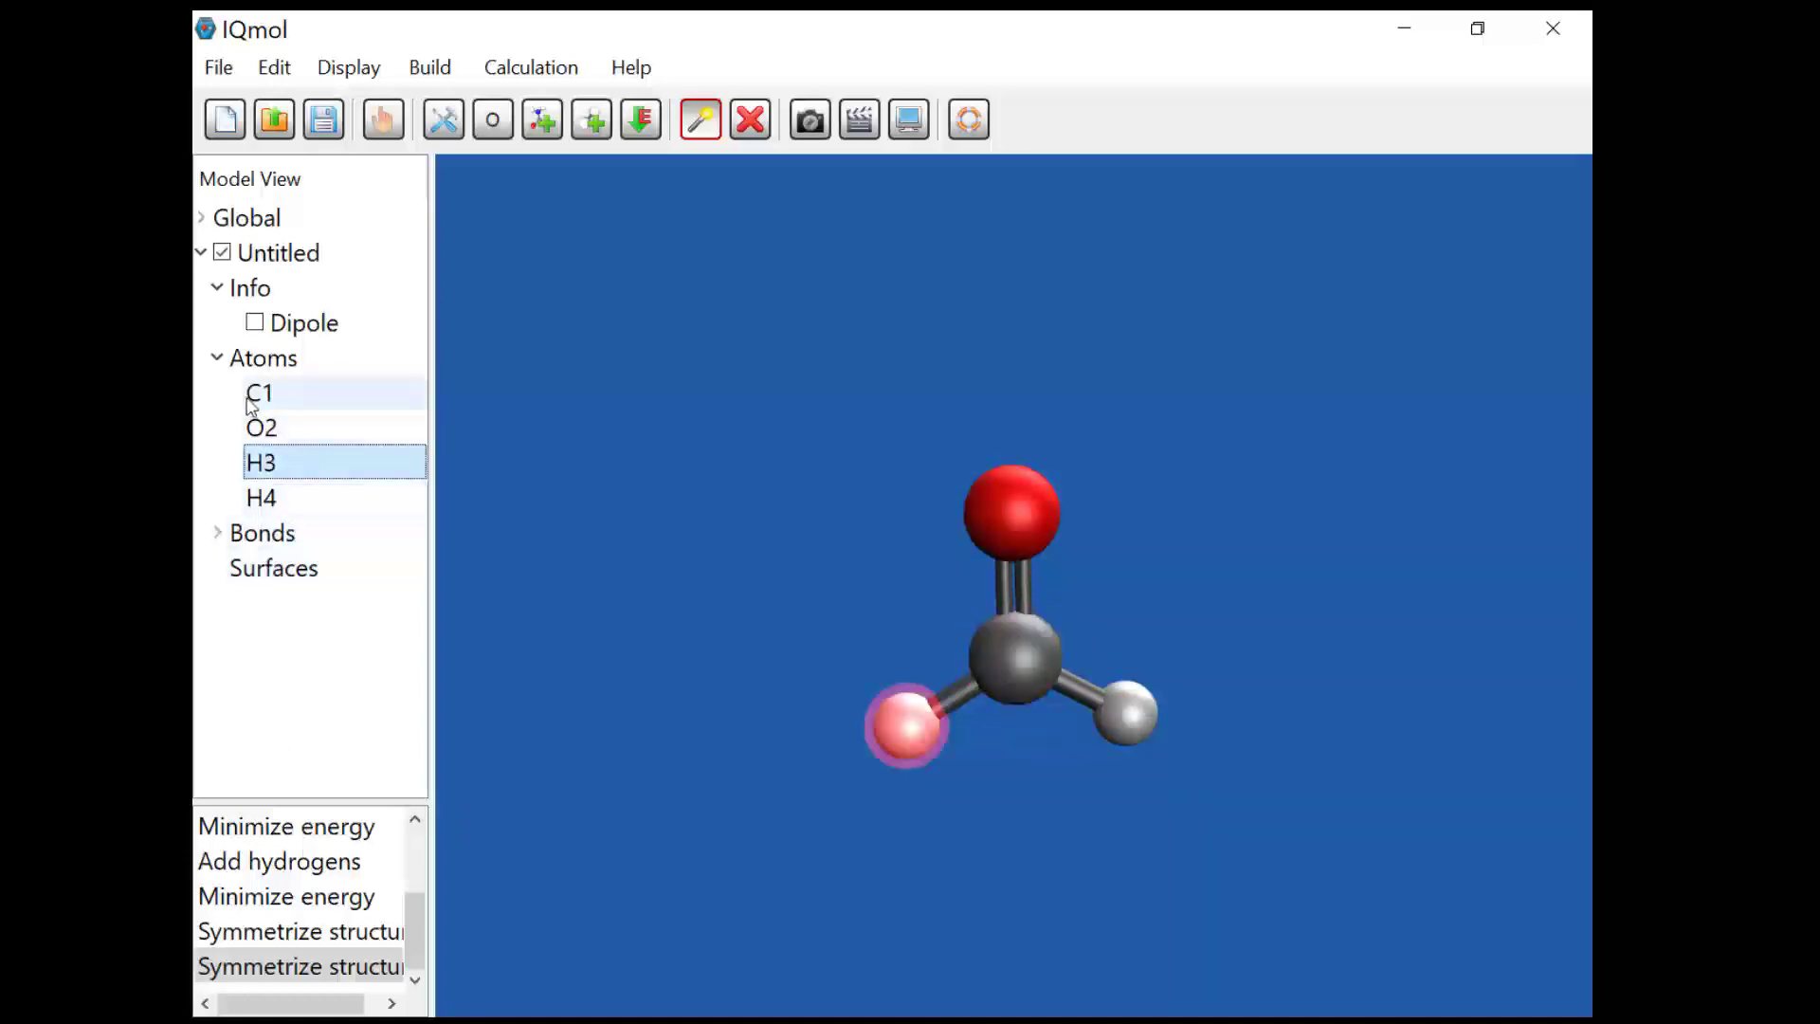
pyautogui.click(216, 359)
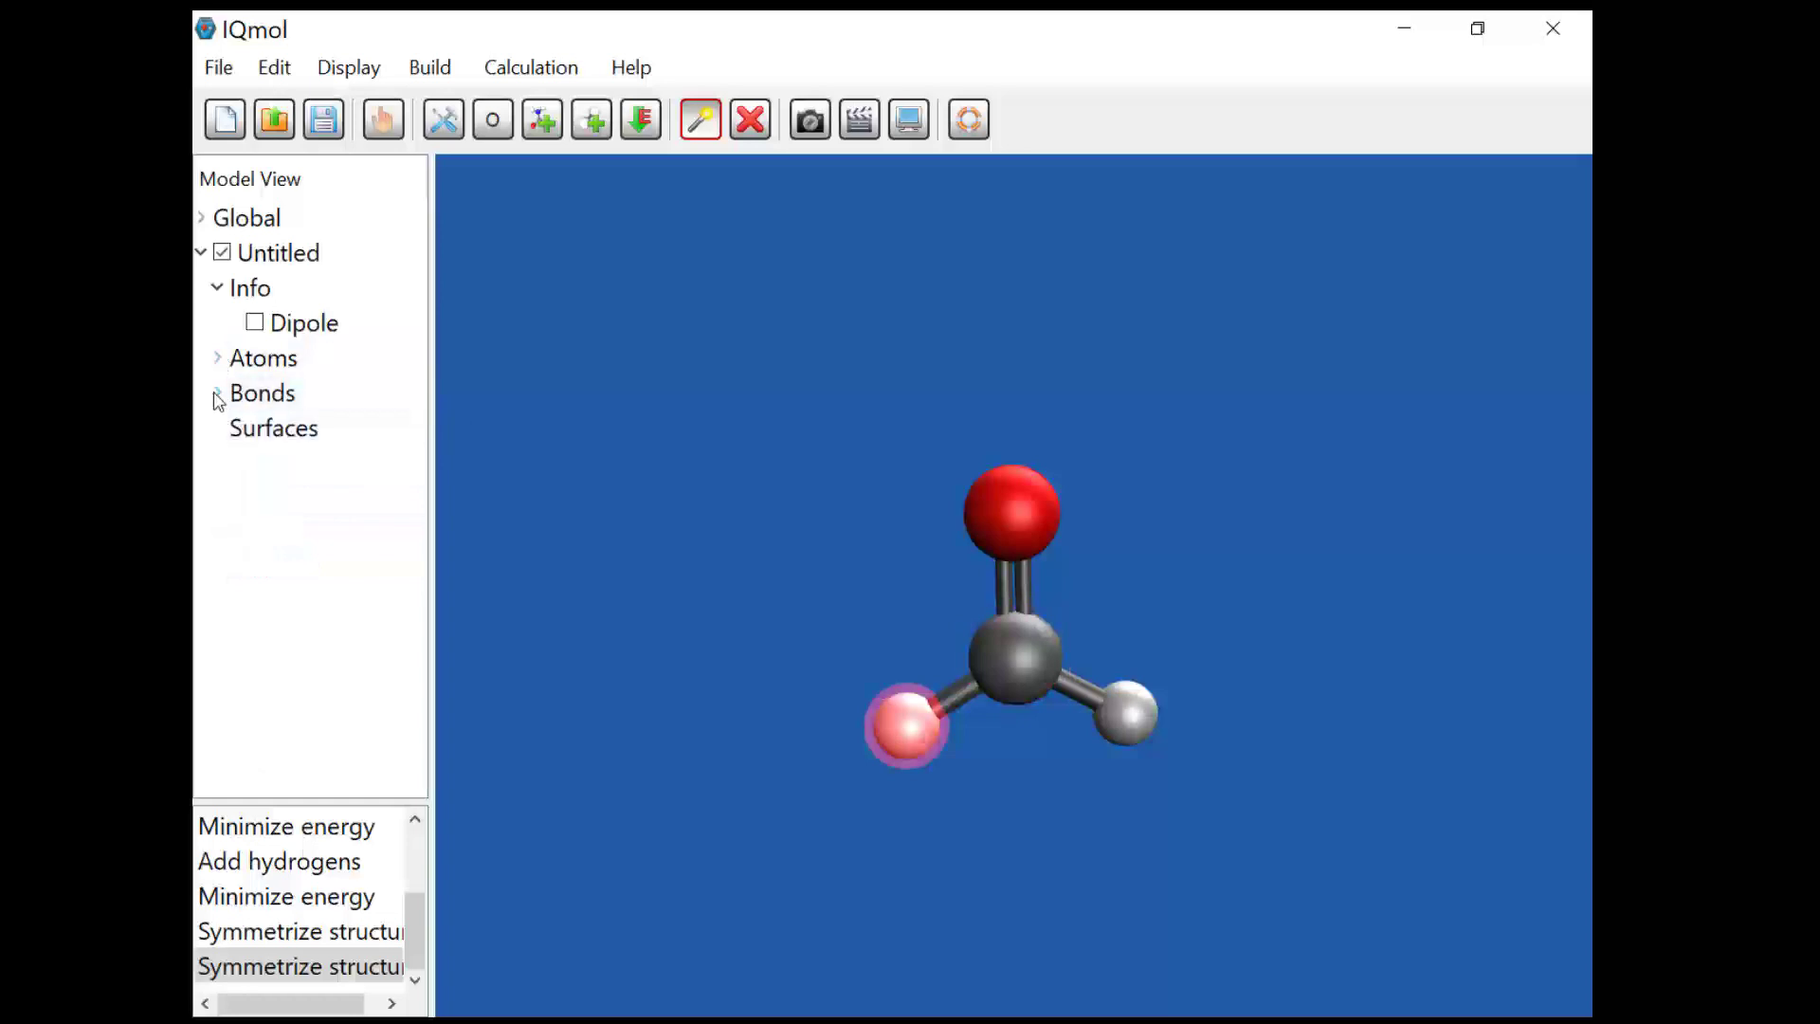
# Step: Expand Bonds, highlight C1–O2, C1–H3 and C1–H4, then collapse the Bonds list
pyautogui.click(216, 400)
pyautogui.click(284, 394)
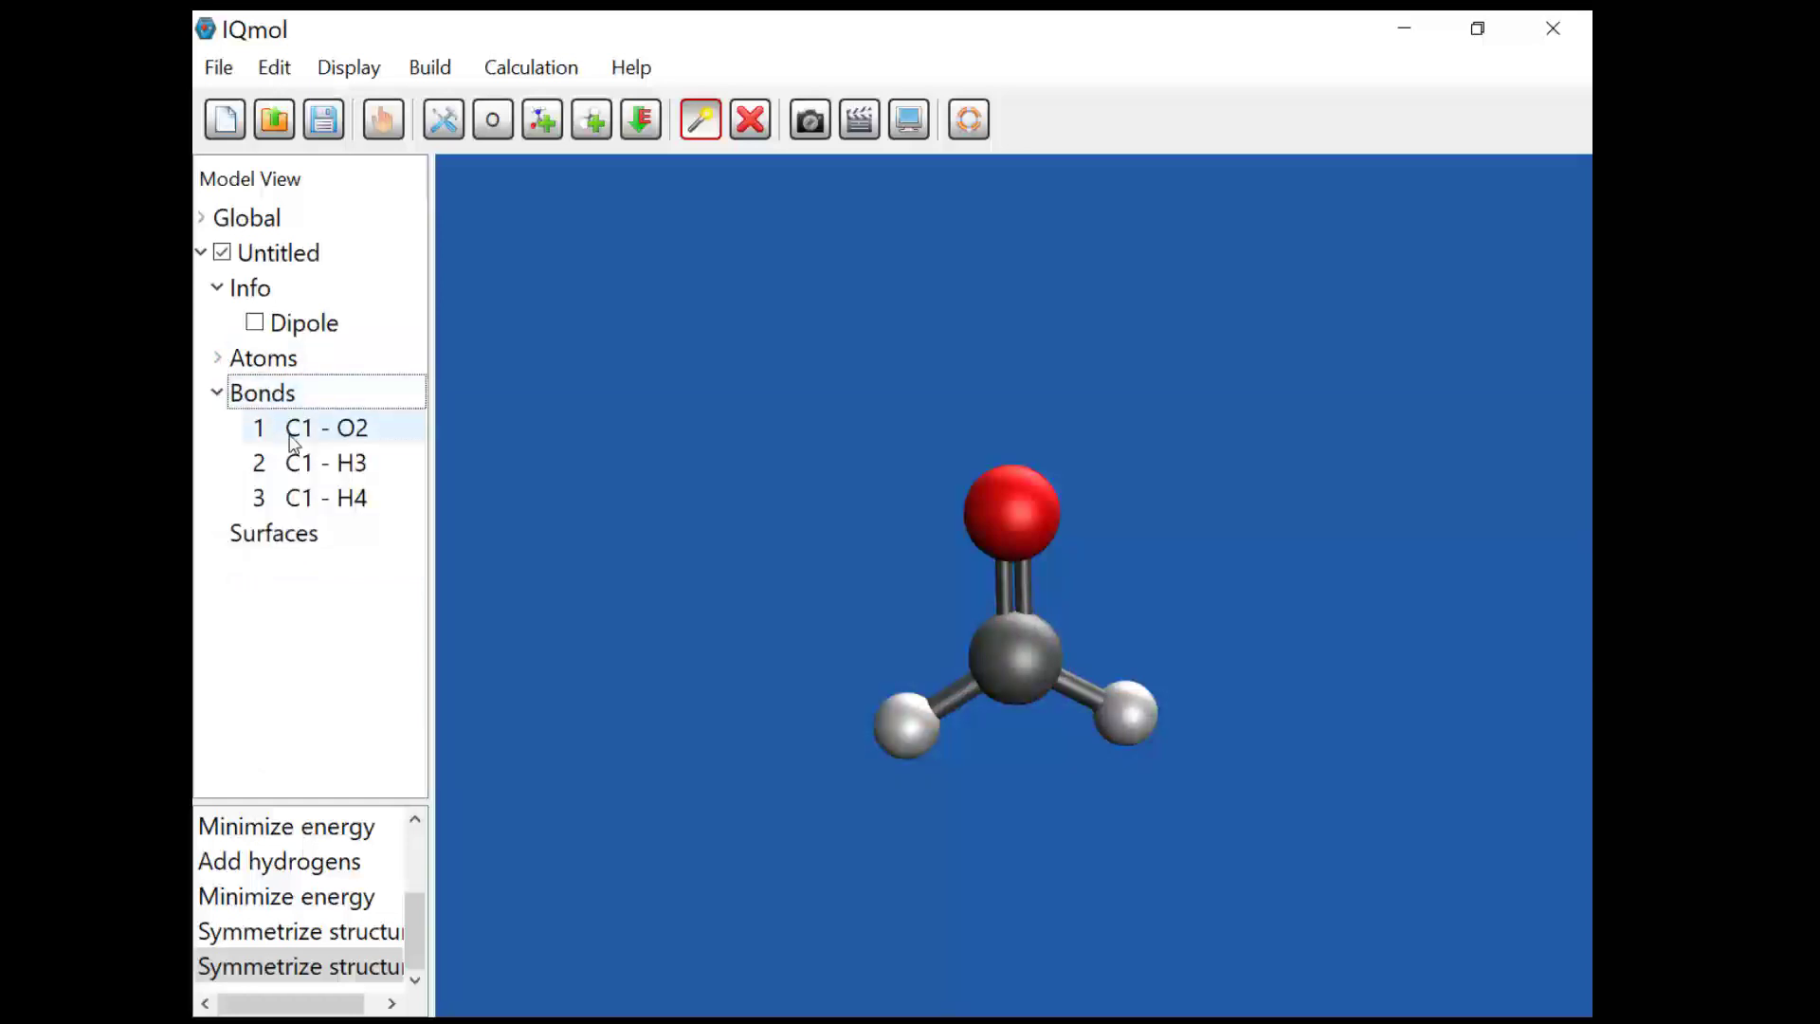
pyautogui.click(314, 431)
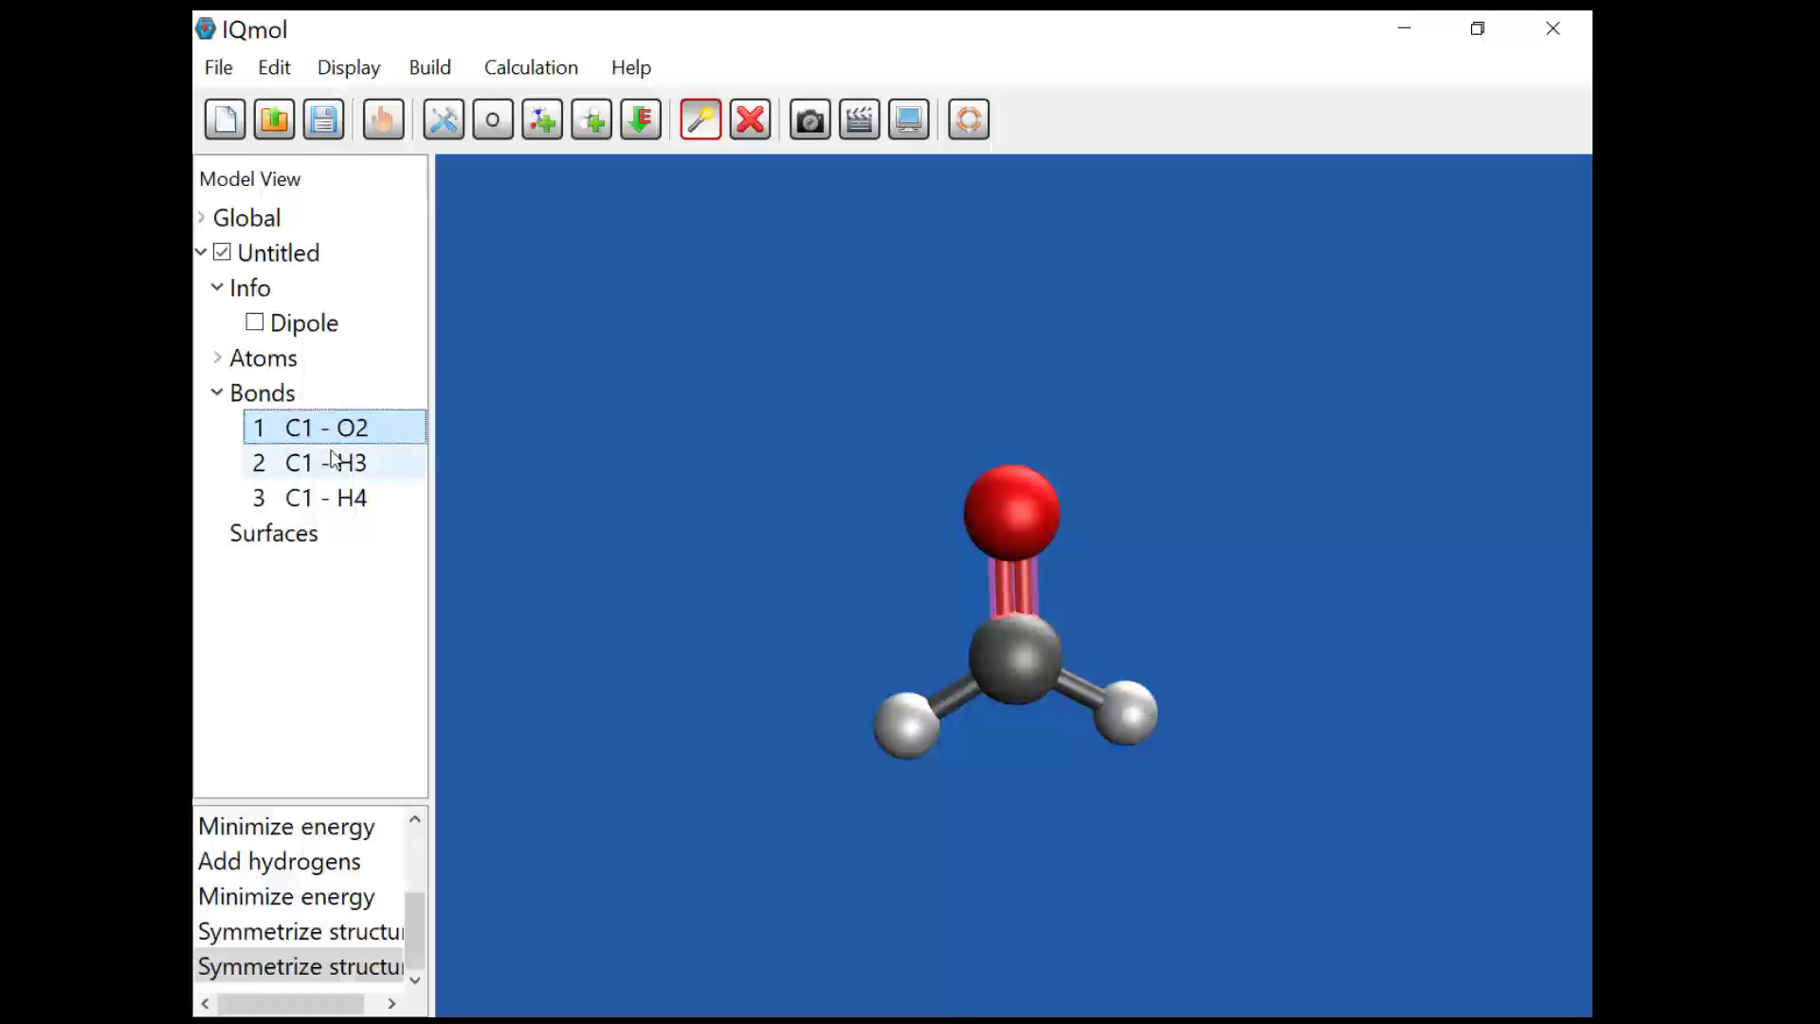
pyautogui.click(335, 462)
pyautogui.click(342, 496)
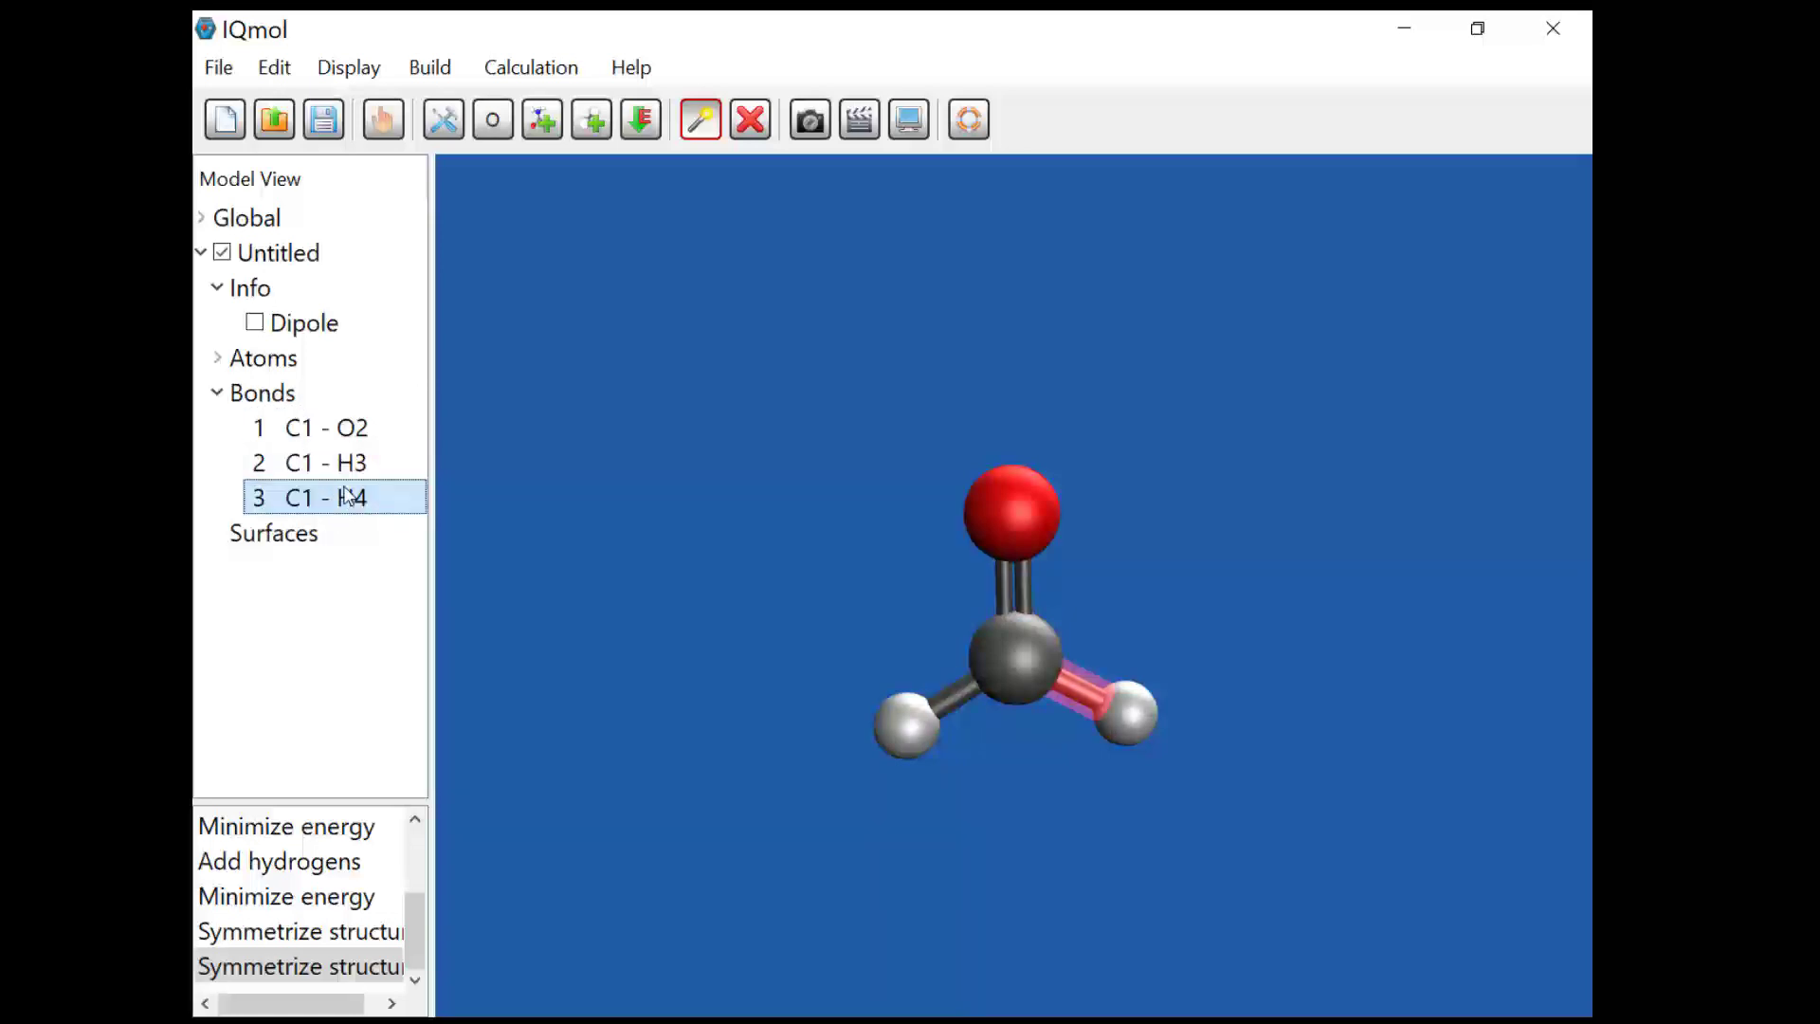
pyautogui.click(346, 433)
pyautogui.click(217, 394)
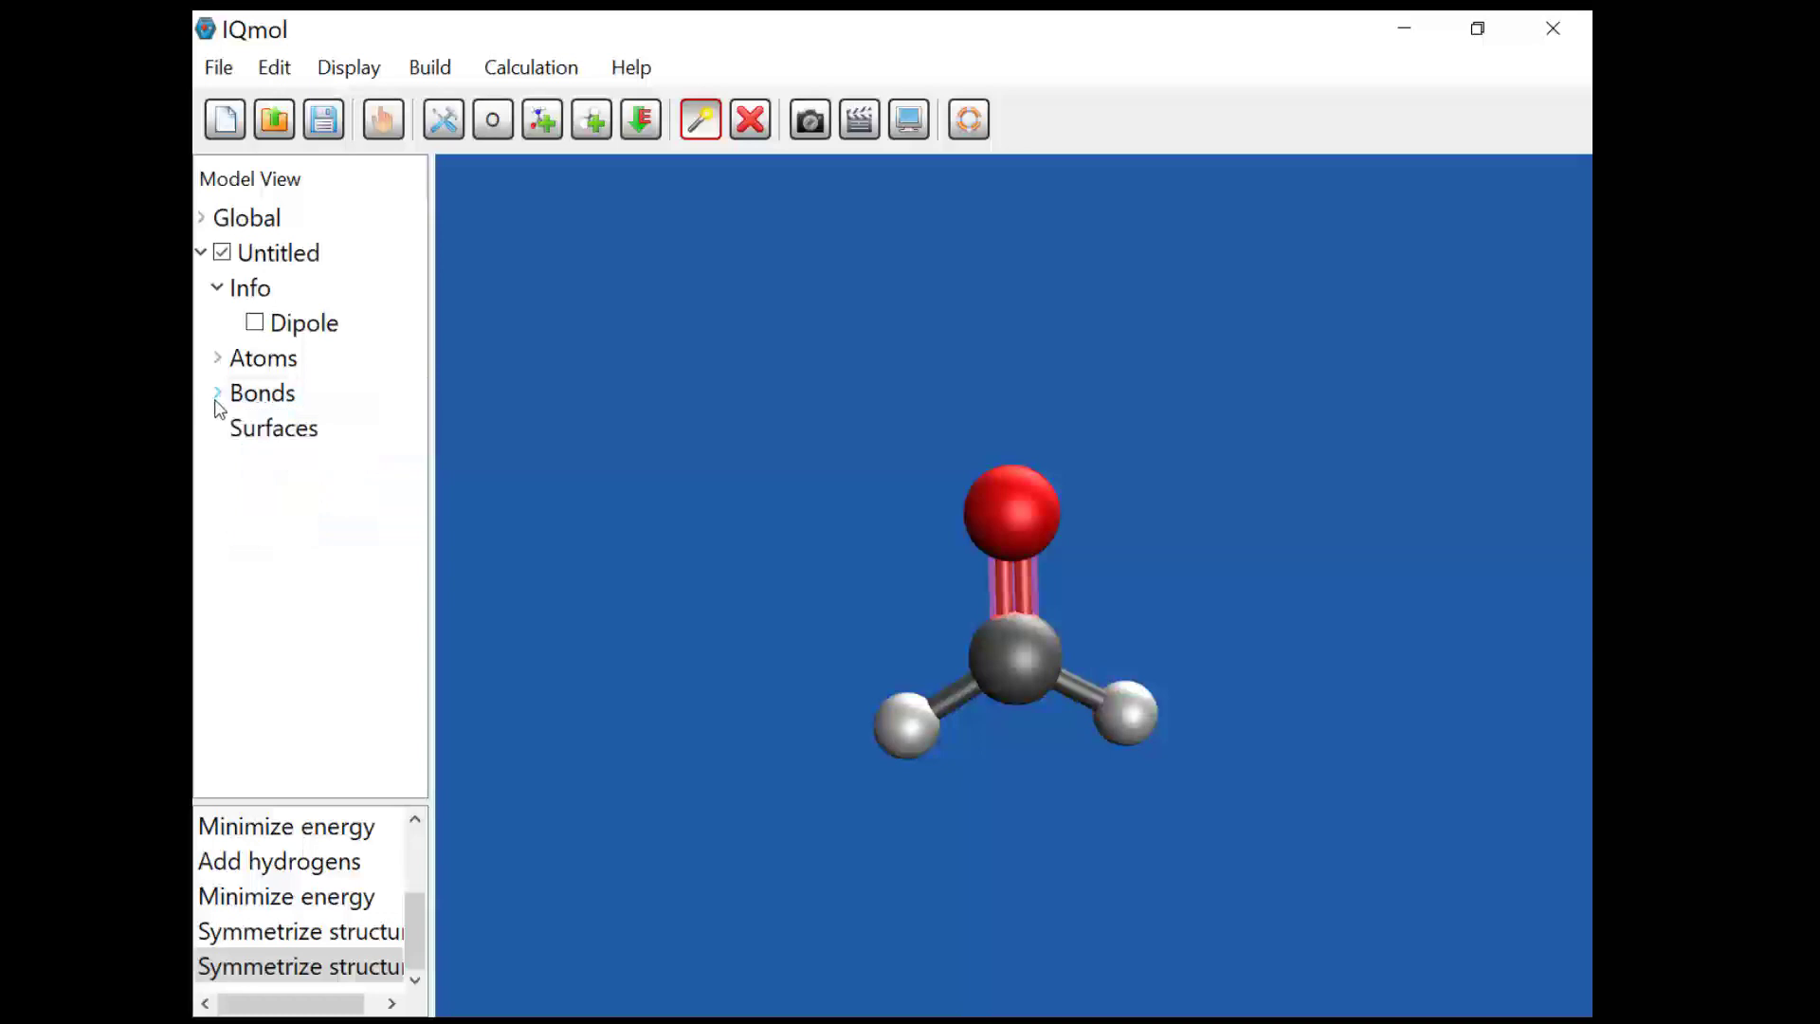
pyautogui.click(282, 435)
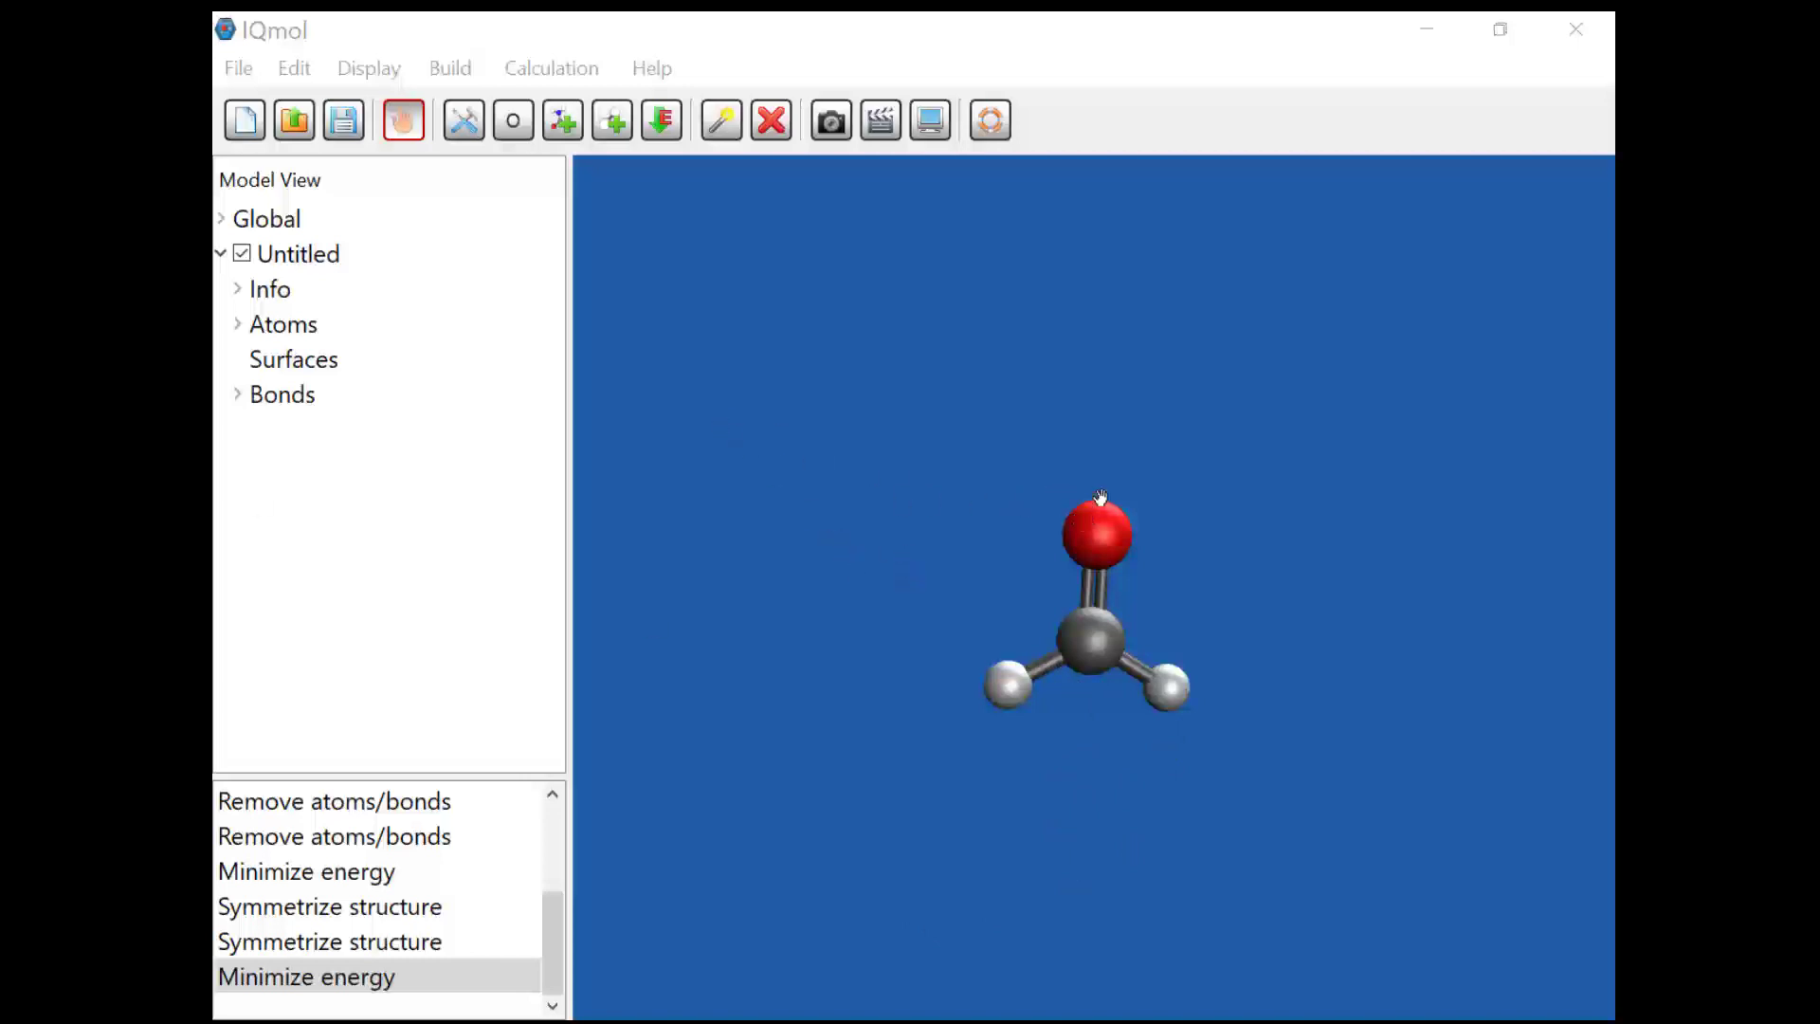
# Step: With the Select tool, pick the C=O and both C–H bonds to read their ~1.084 Å lengths
pyautogui.click(725, 118)
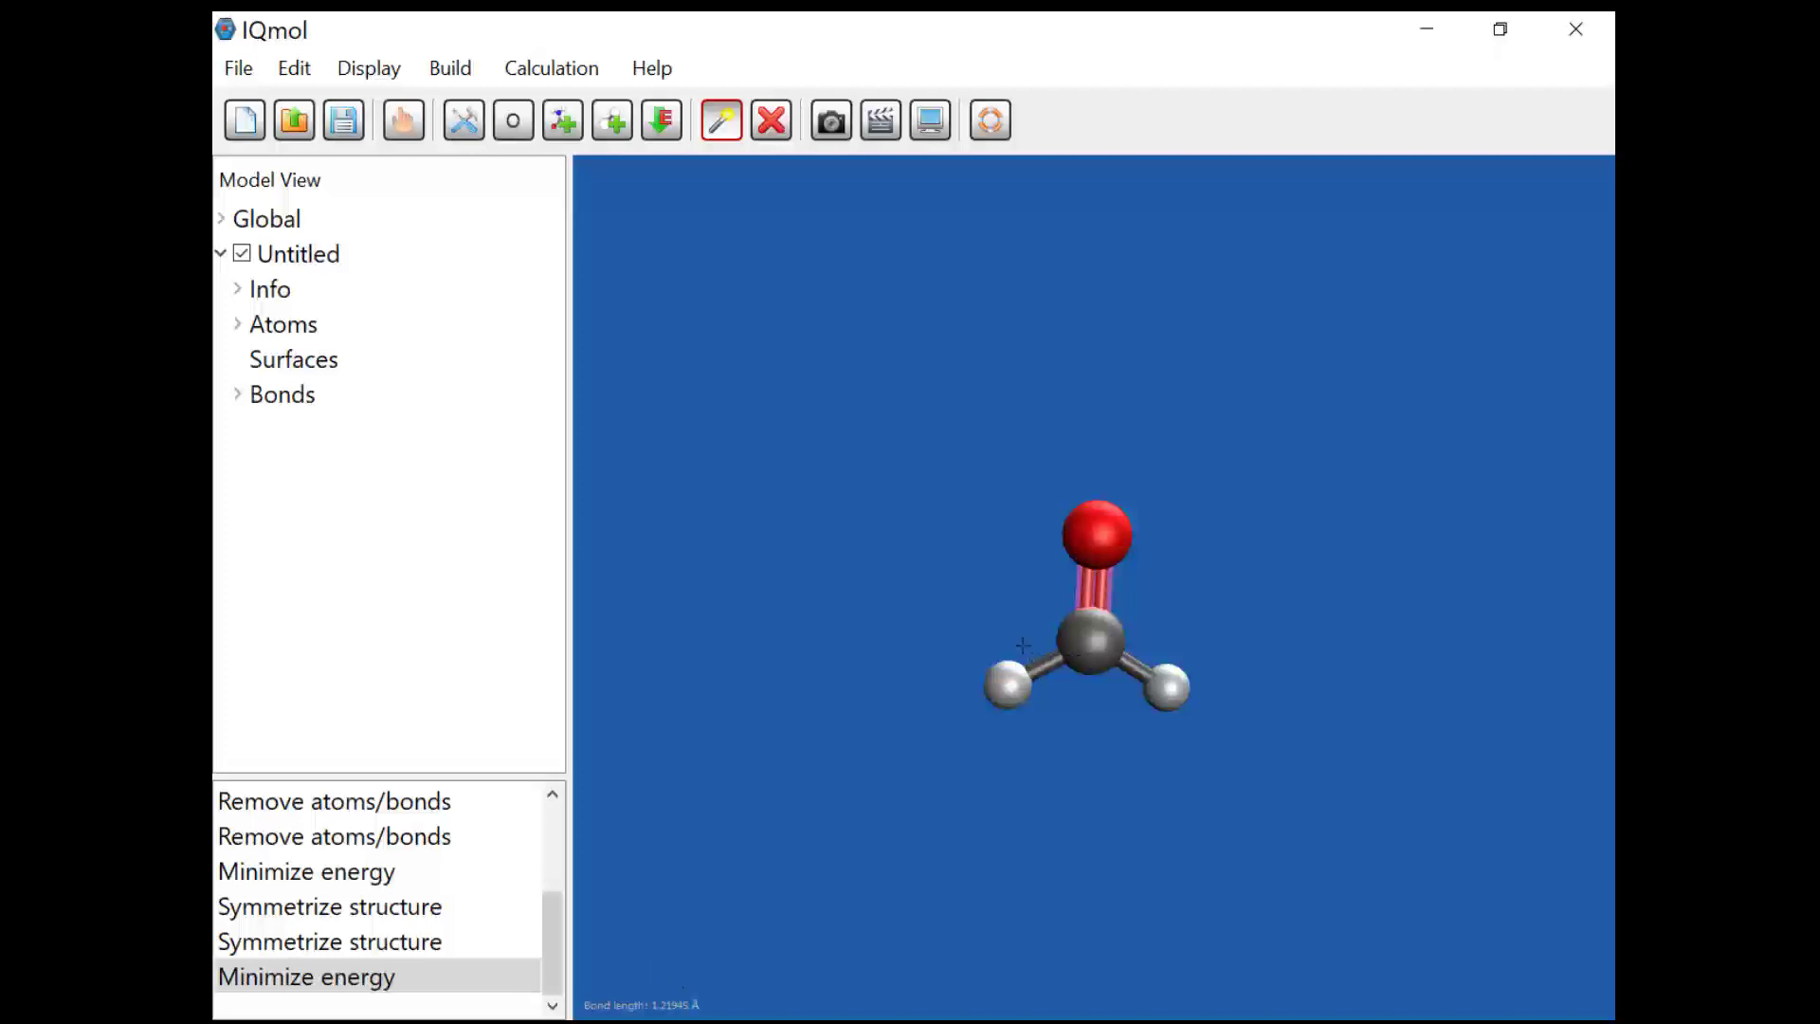
pyautogui.keyDown('shift'); pyautogui.click(1043, 668); pyautogui.keyUp('shift')
pyautogui.click(1096, 590)
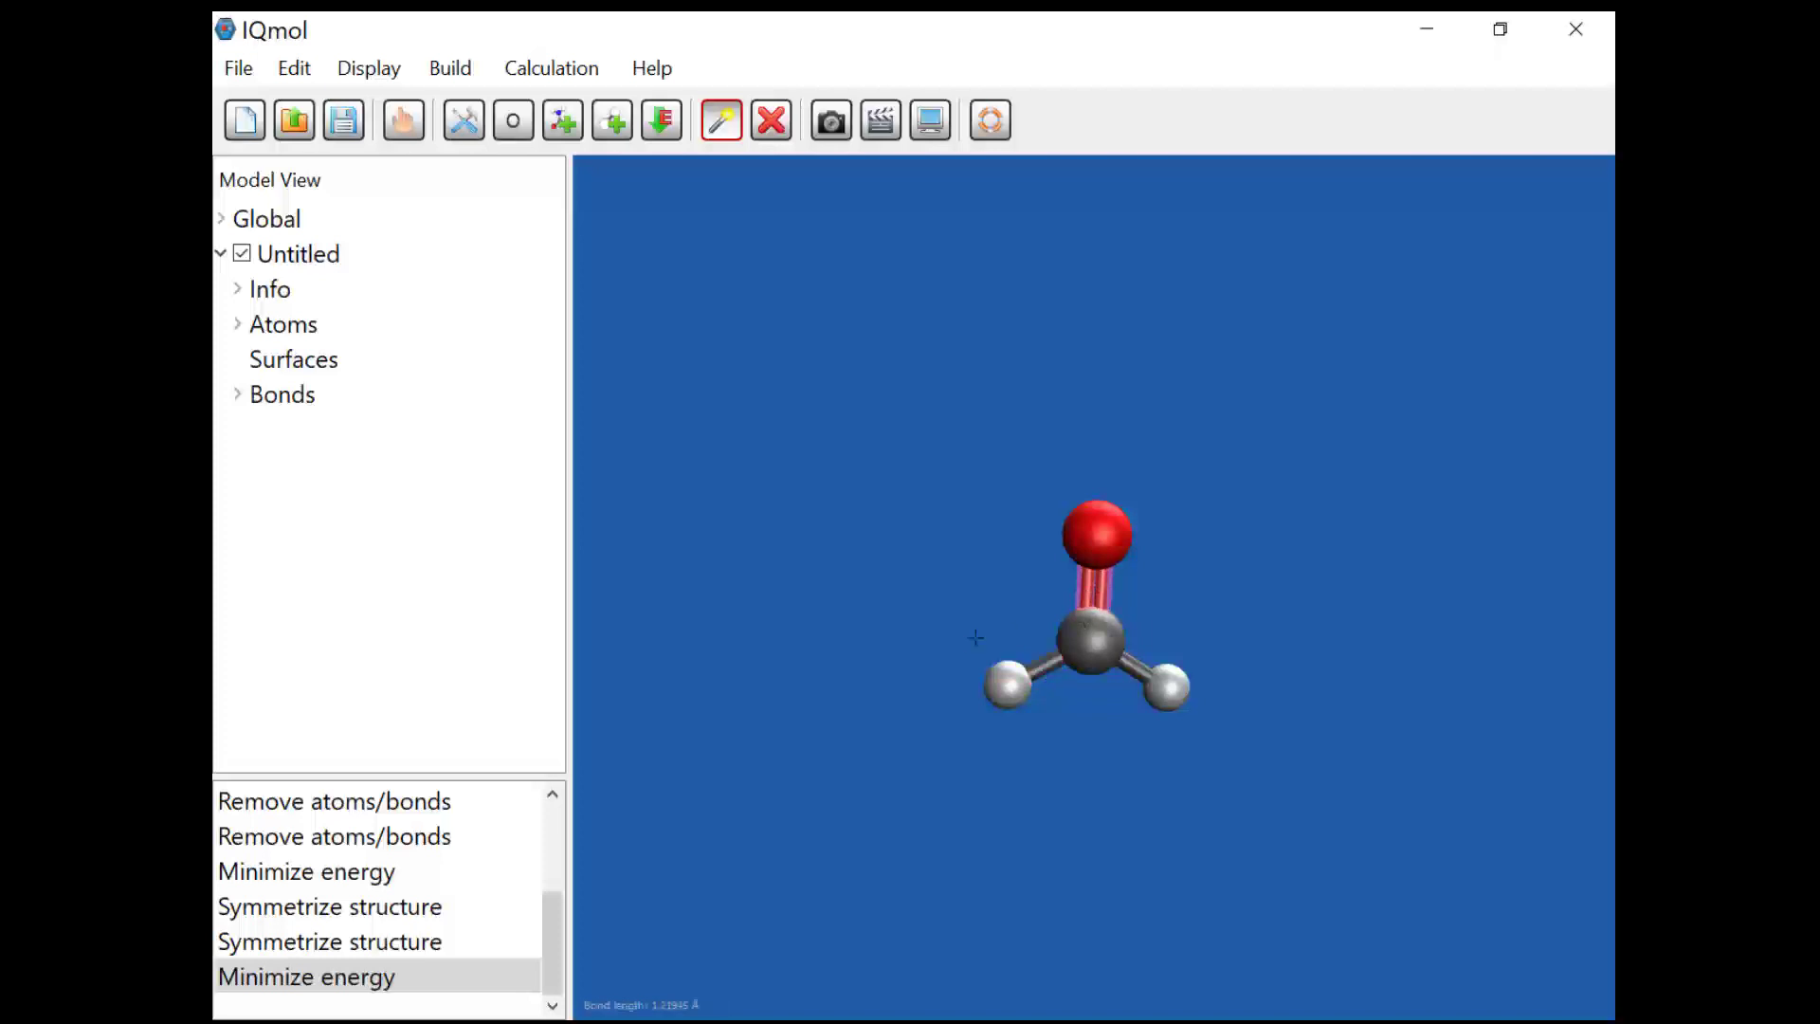
pyautogui.click(803, 559)
pyautogui.click(1045, 670)
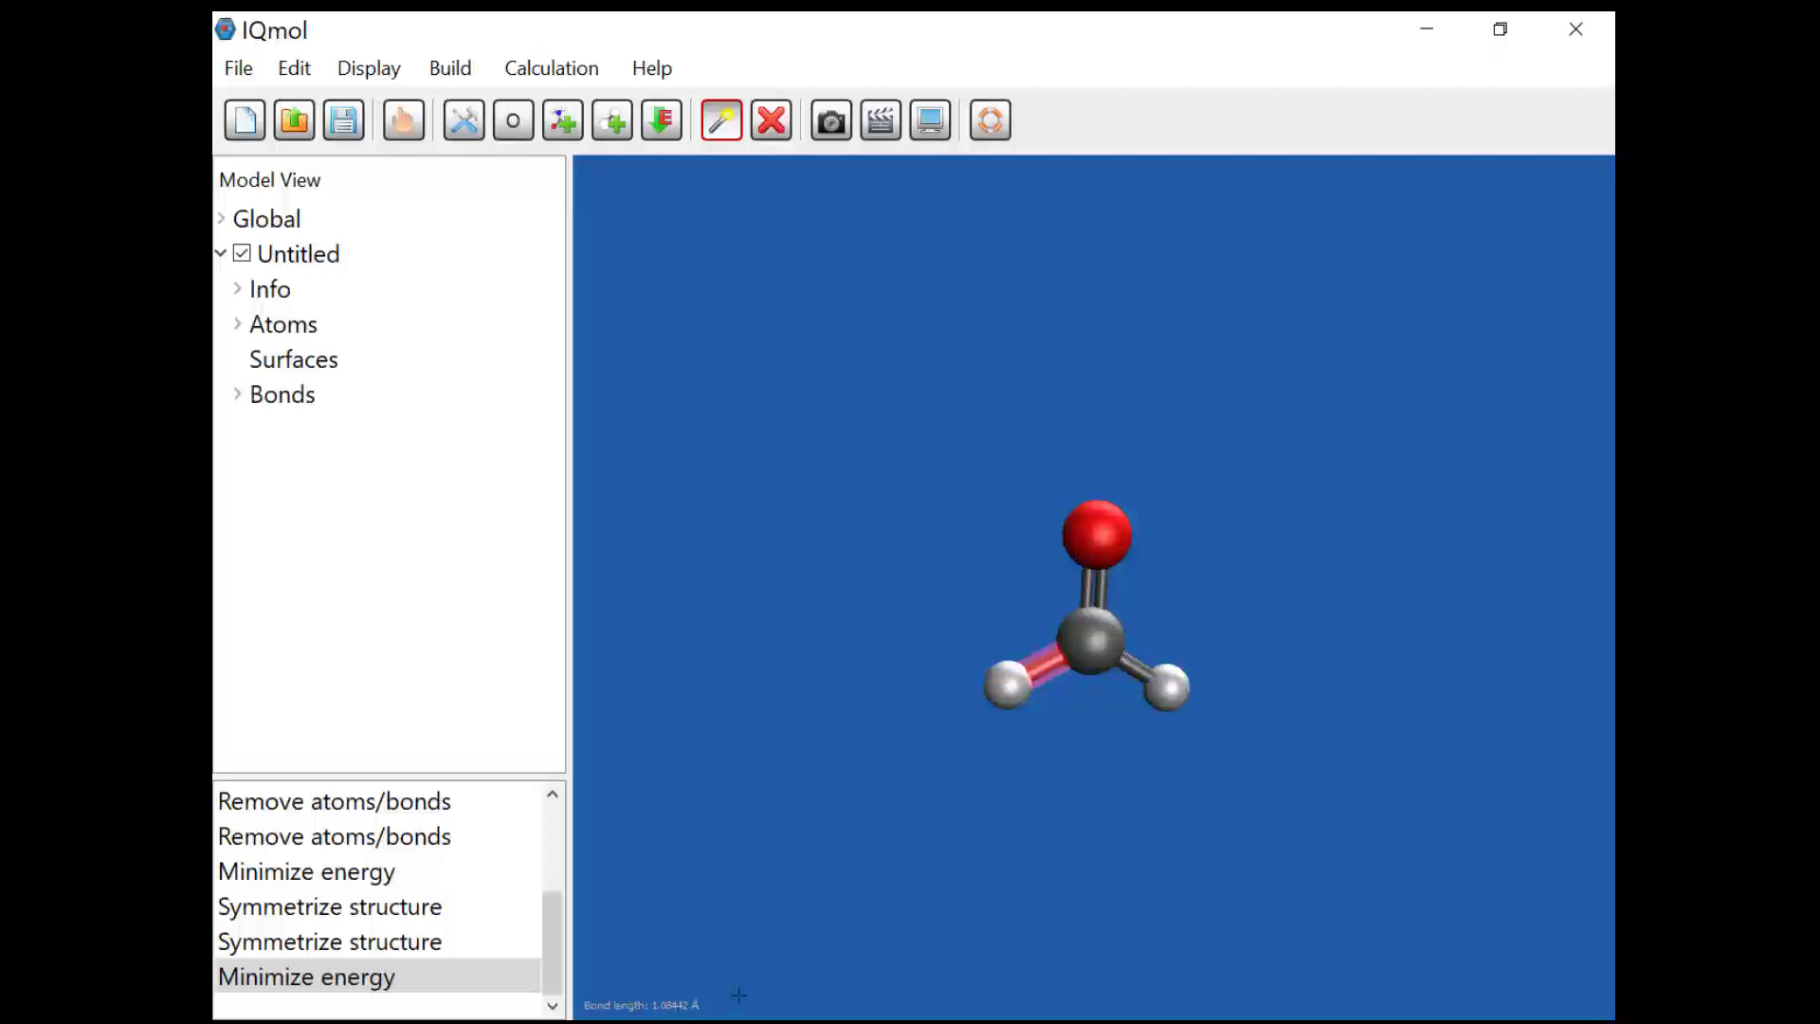
pyautogui.click(993, 782)
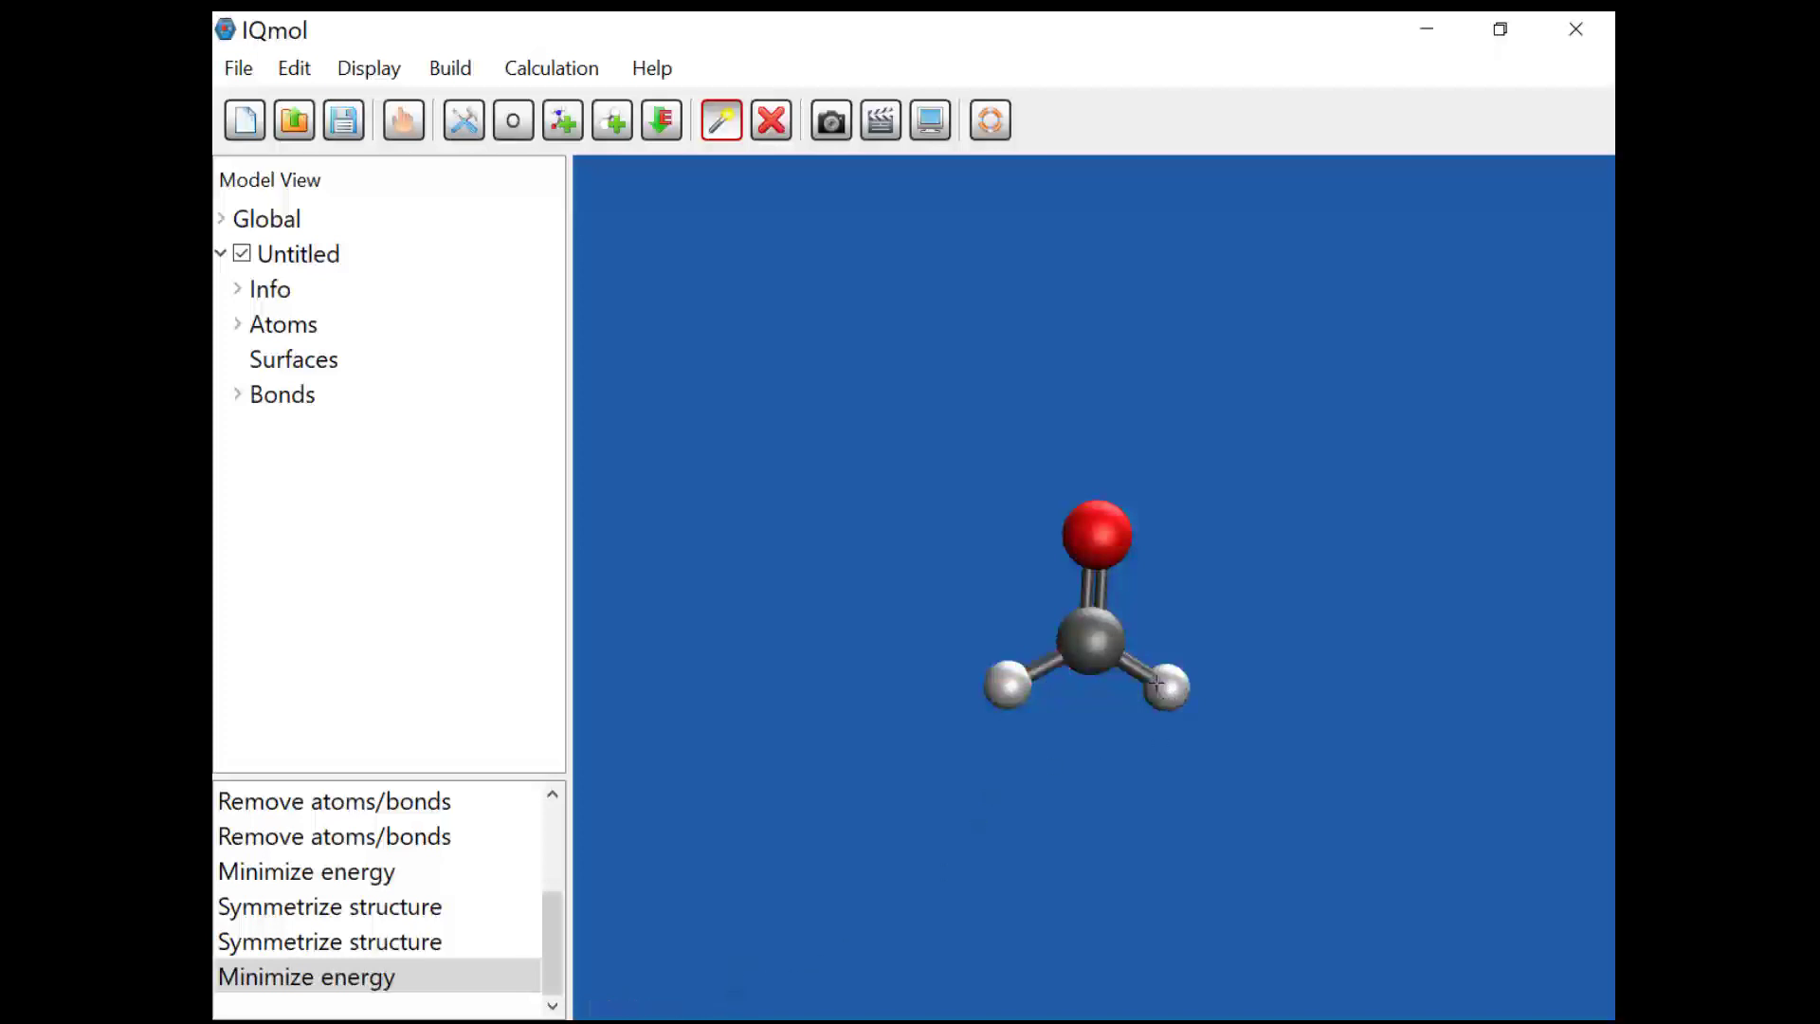
pyautogui.click(1135, 668)
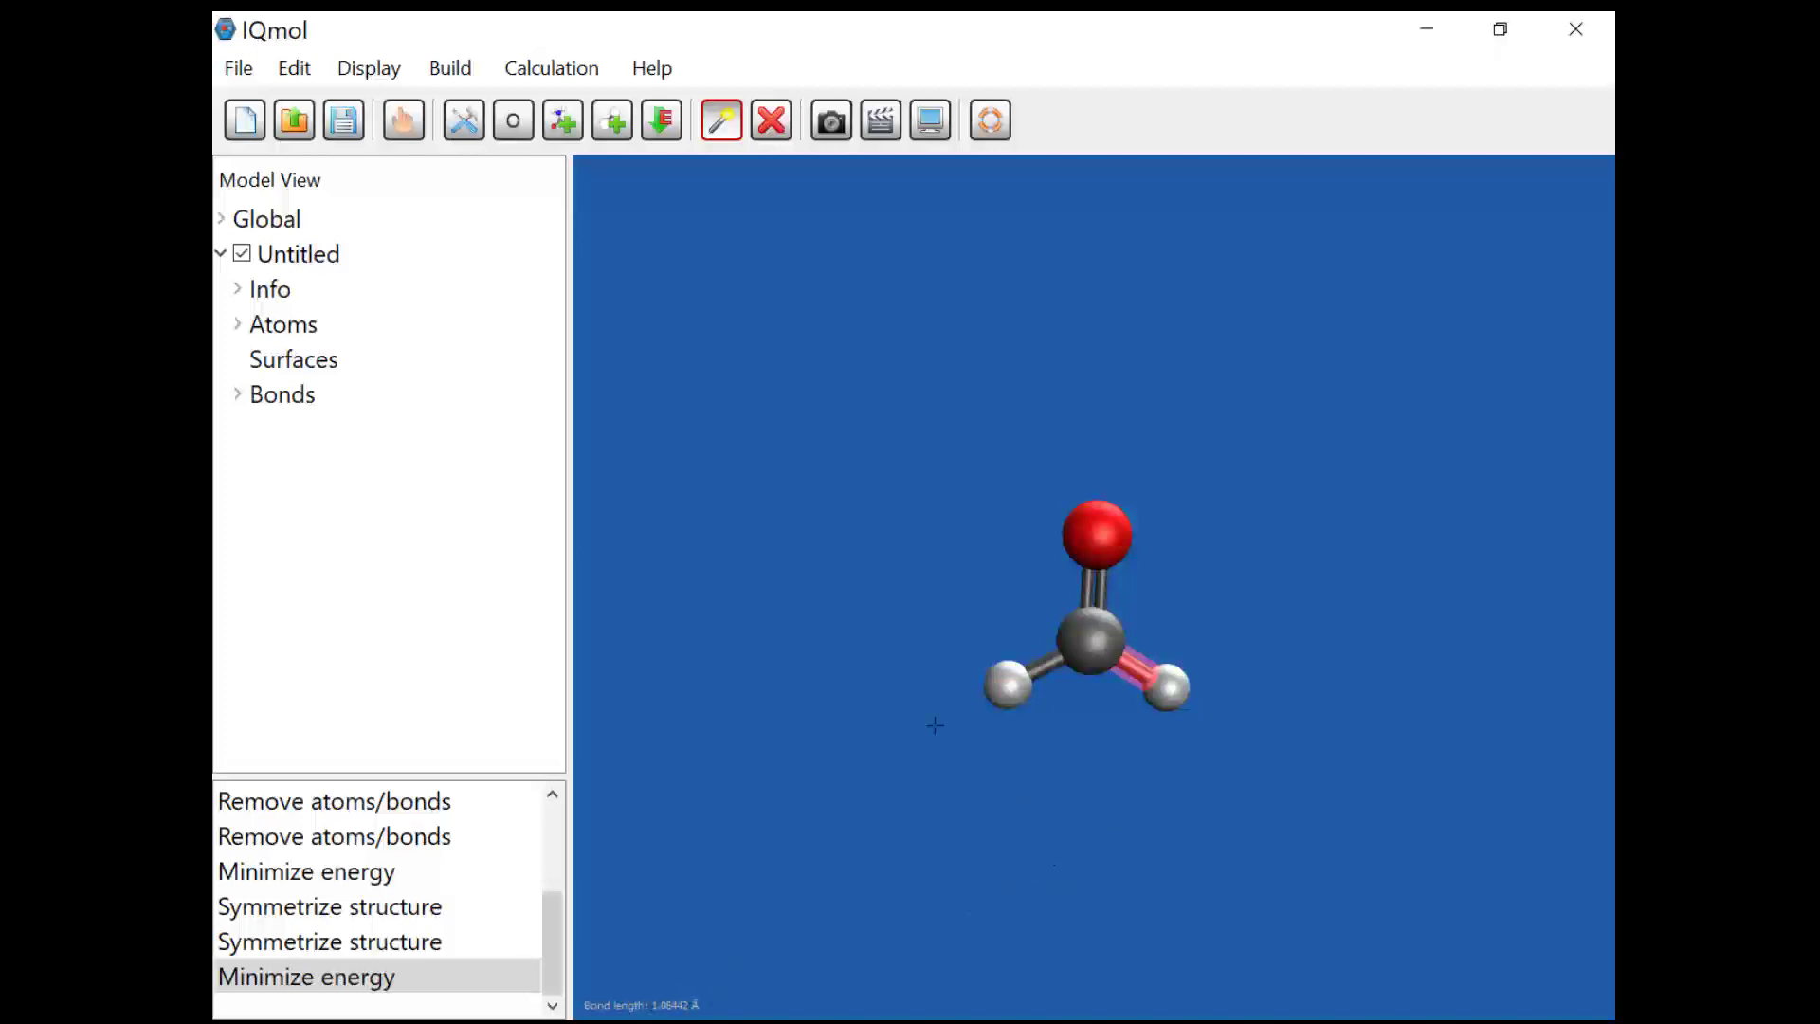
# Step: Select the oxygen and carbon atoms in the viewport to read the C–O distance
pyautogui.click(922, 498)
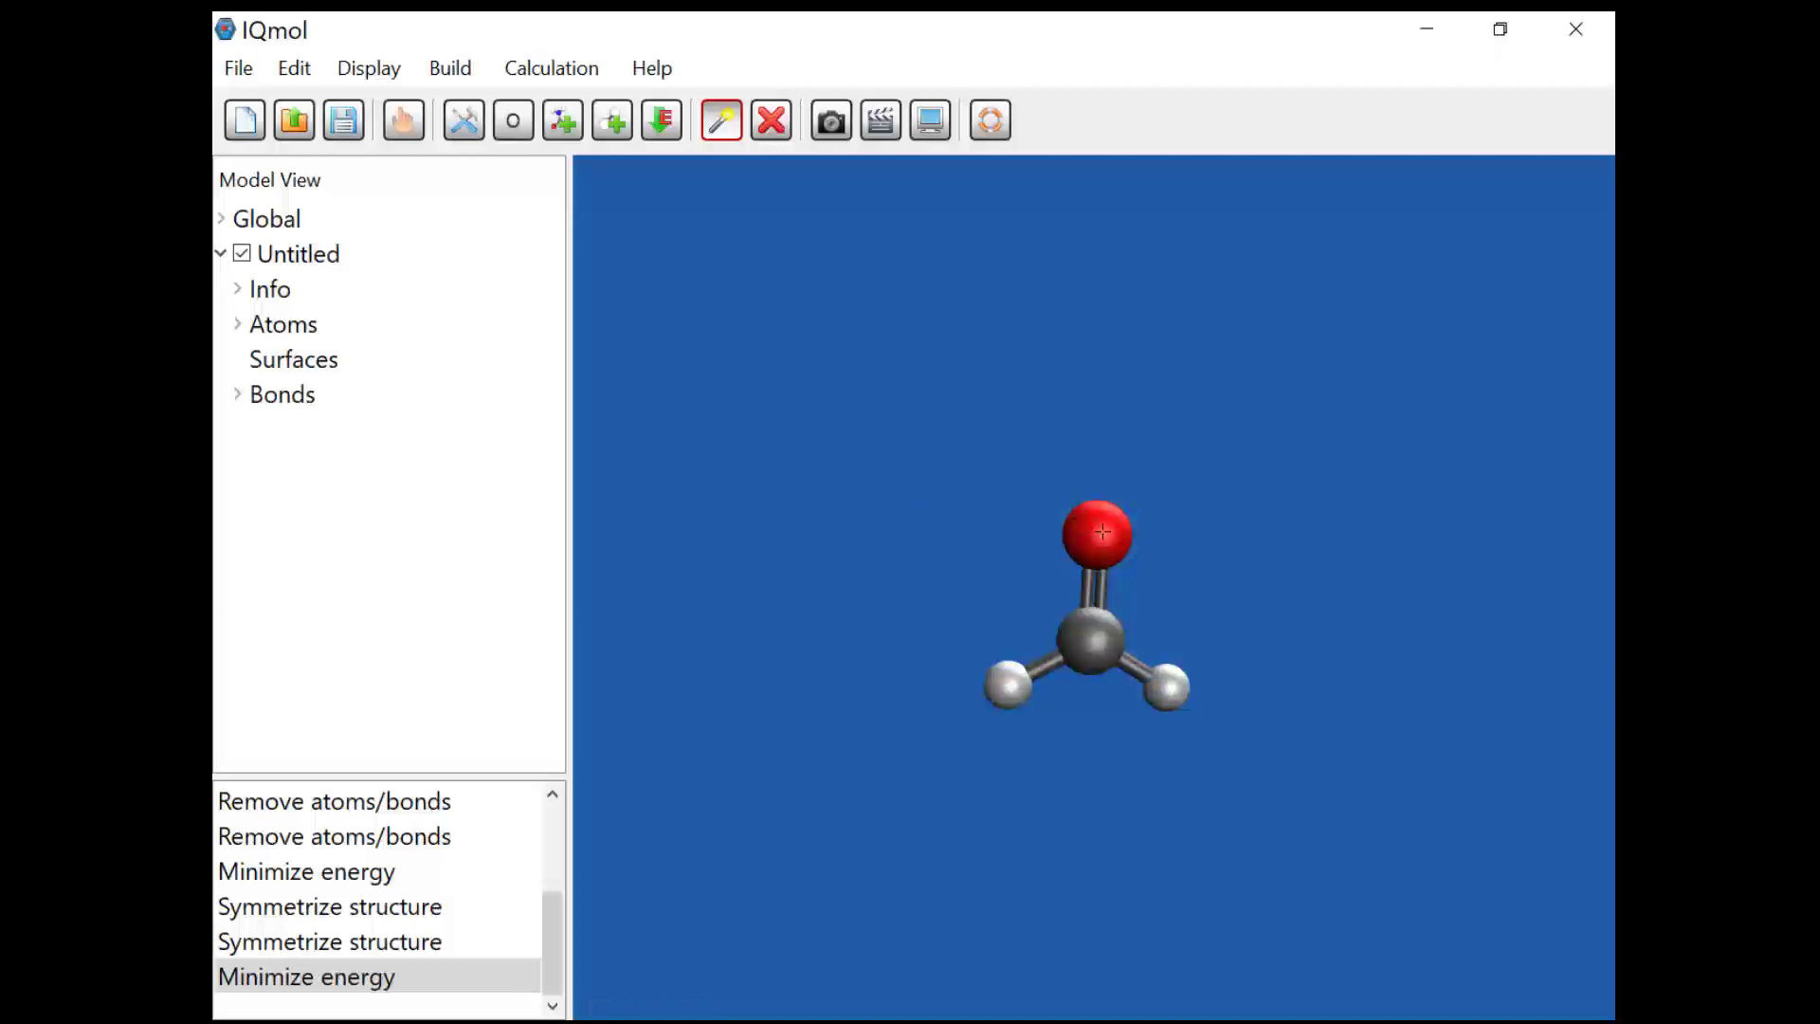
pyautogui.click(1103, 537)
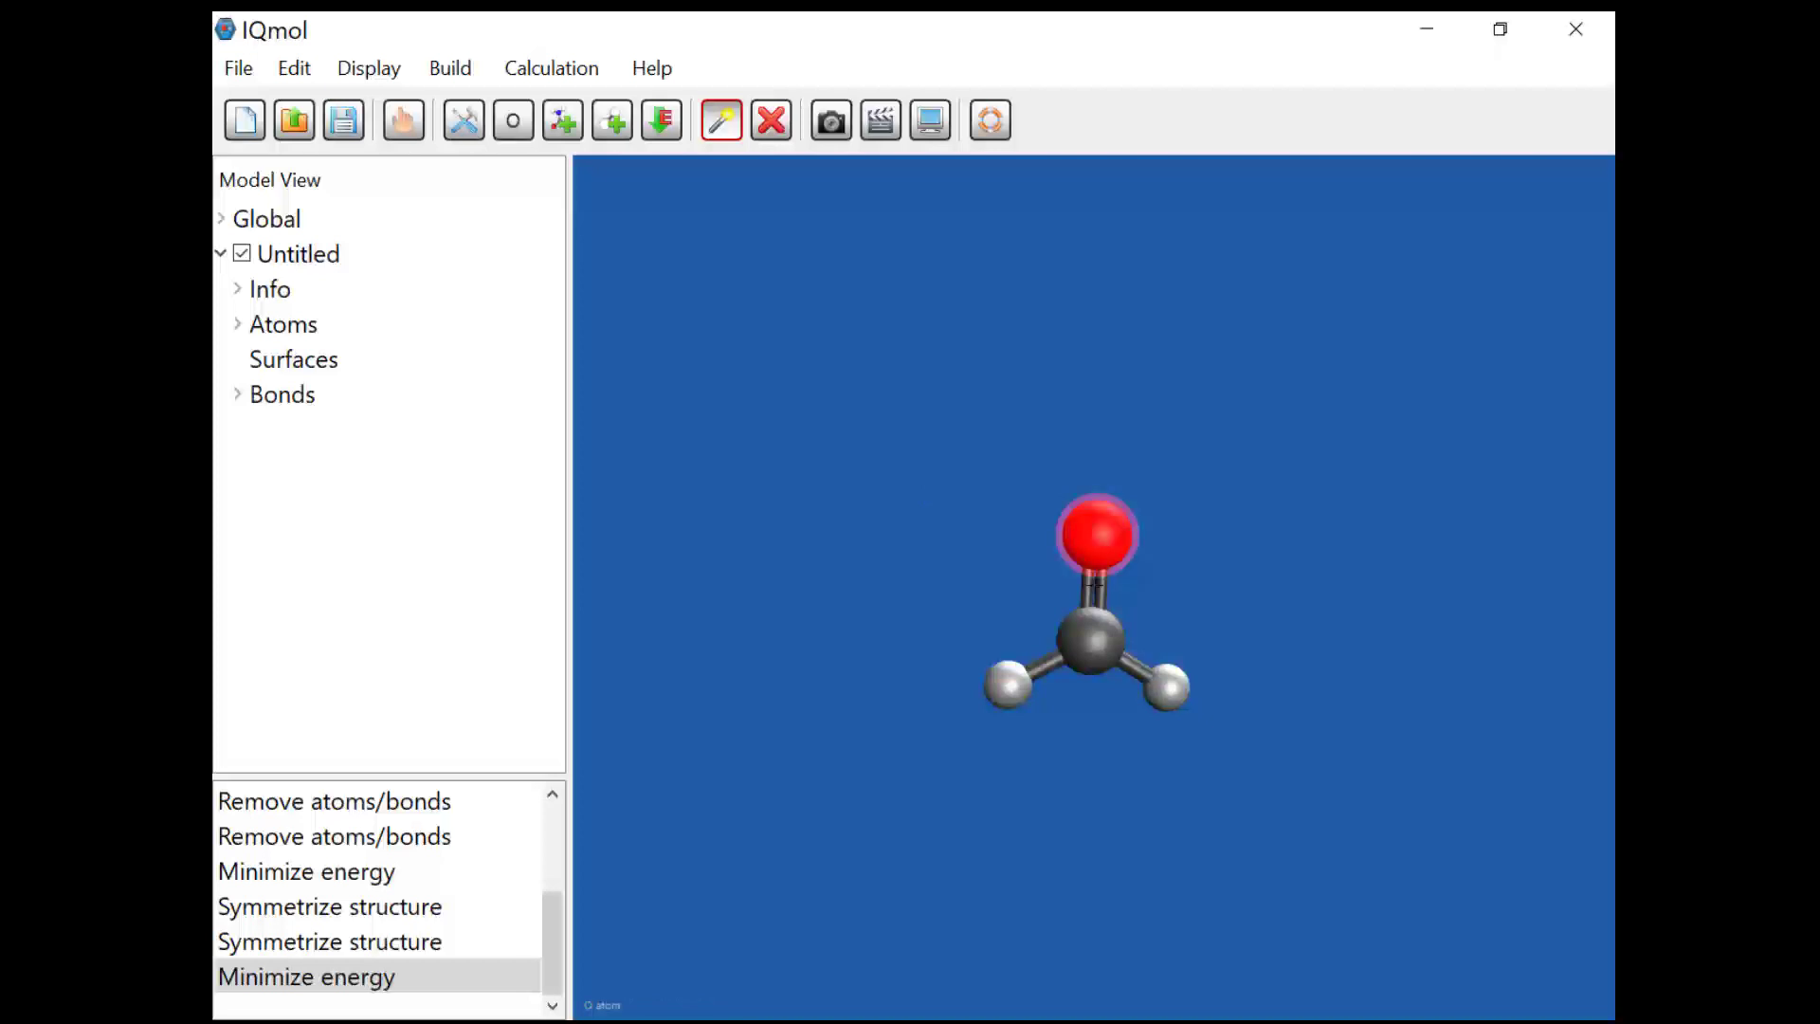
pyautogui.keyDown('shift'); pyautogui.click(1099, 638); pyautogui.keyUp('shift')
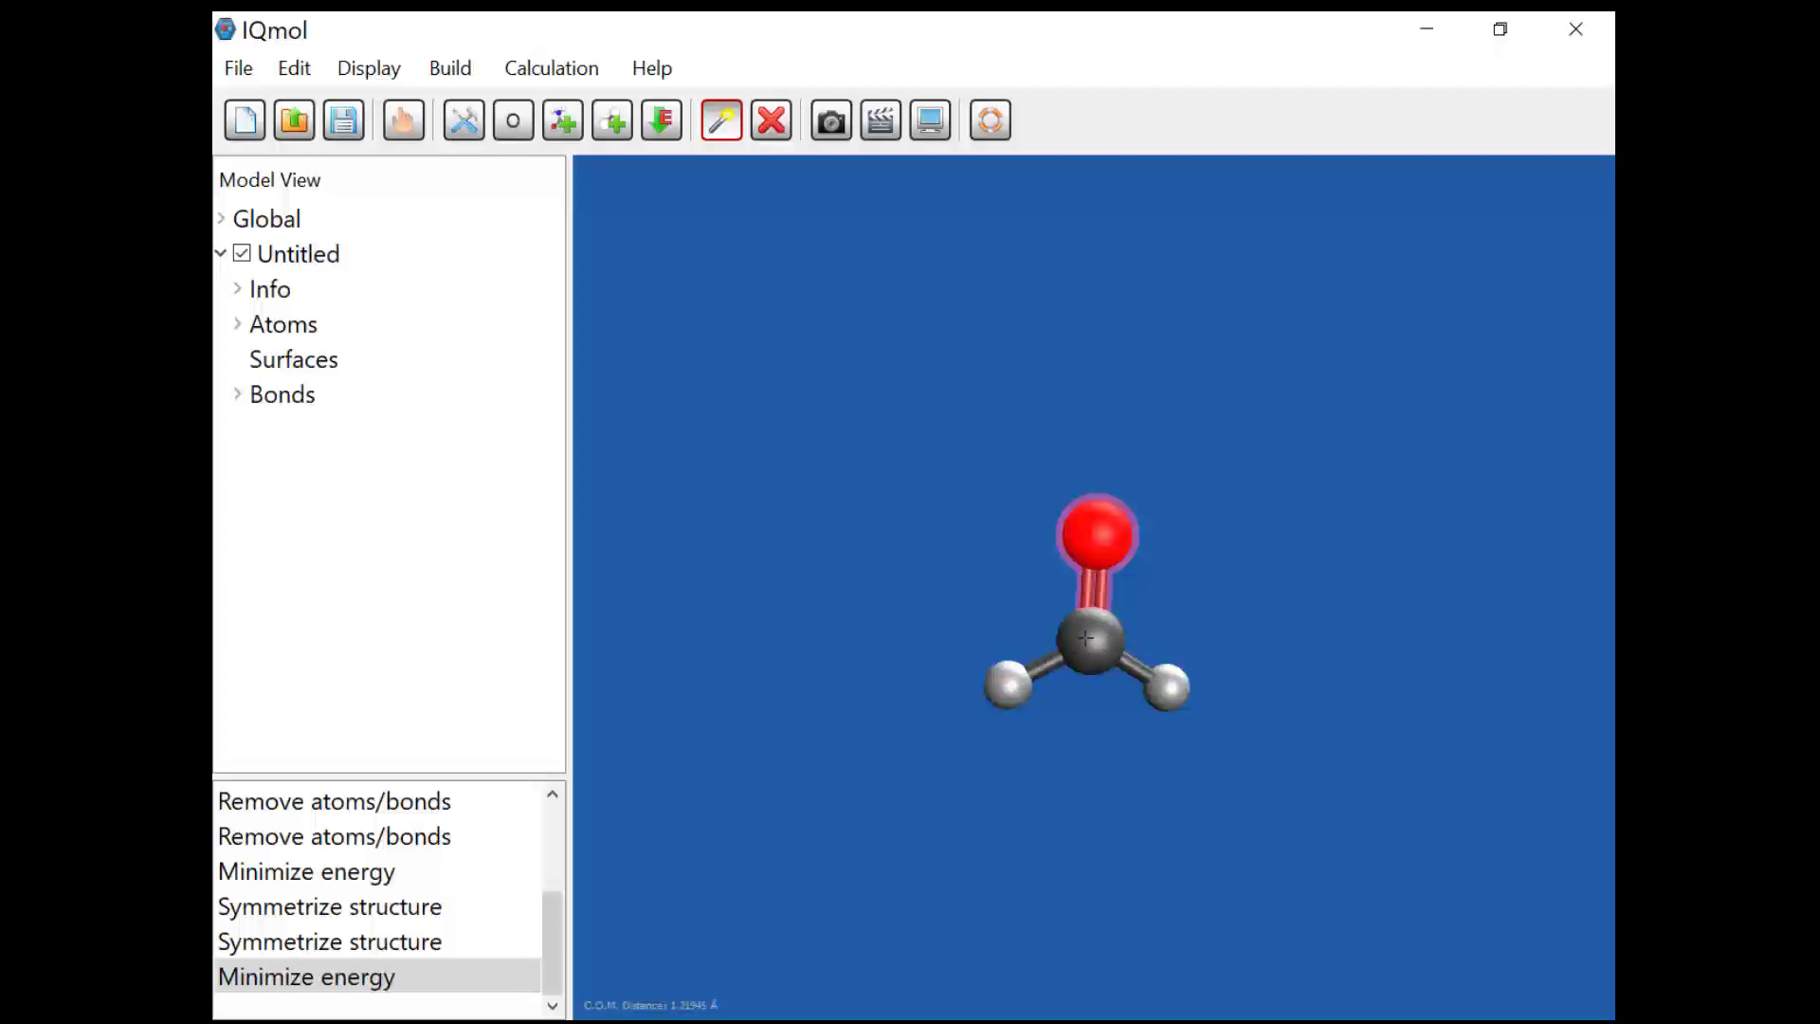
pyautogui.keyDown('shift'); pyautogui.click(1092, 638); pyautogui.keyUp('shift')
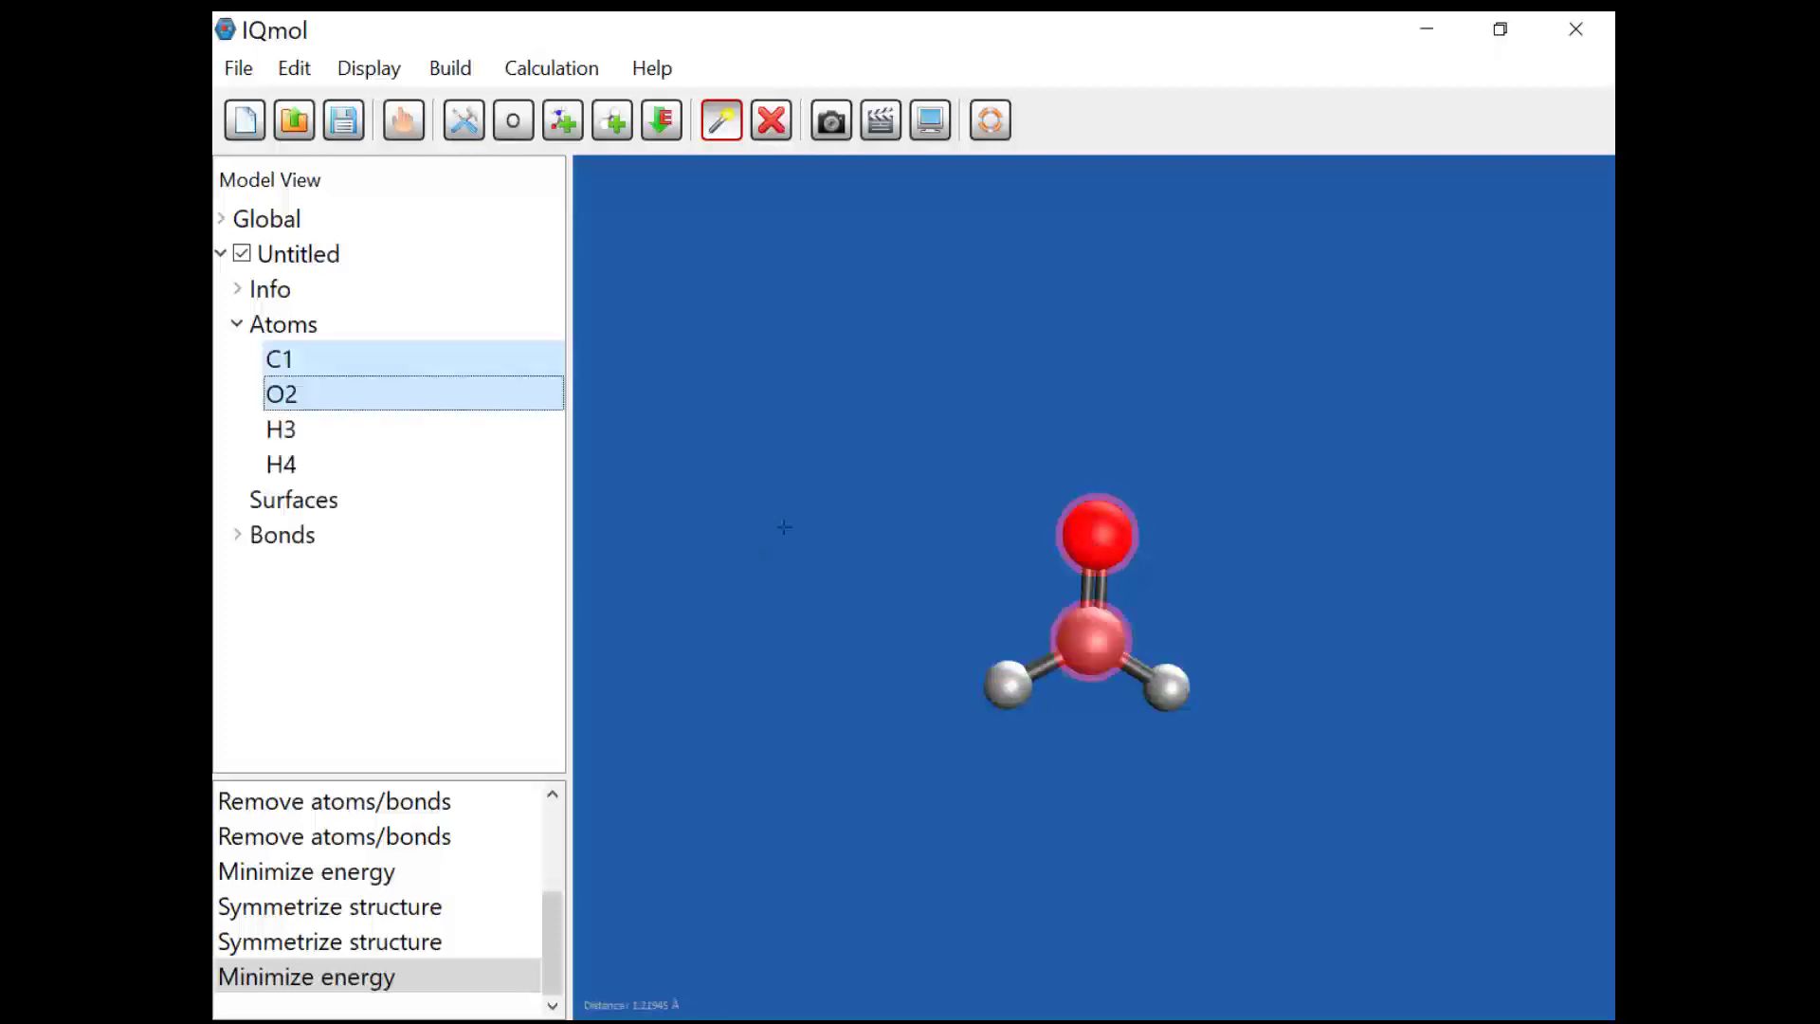
pyautogui.click(775, 543)
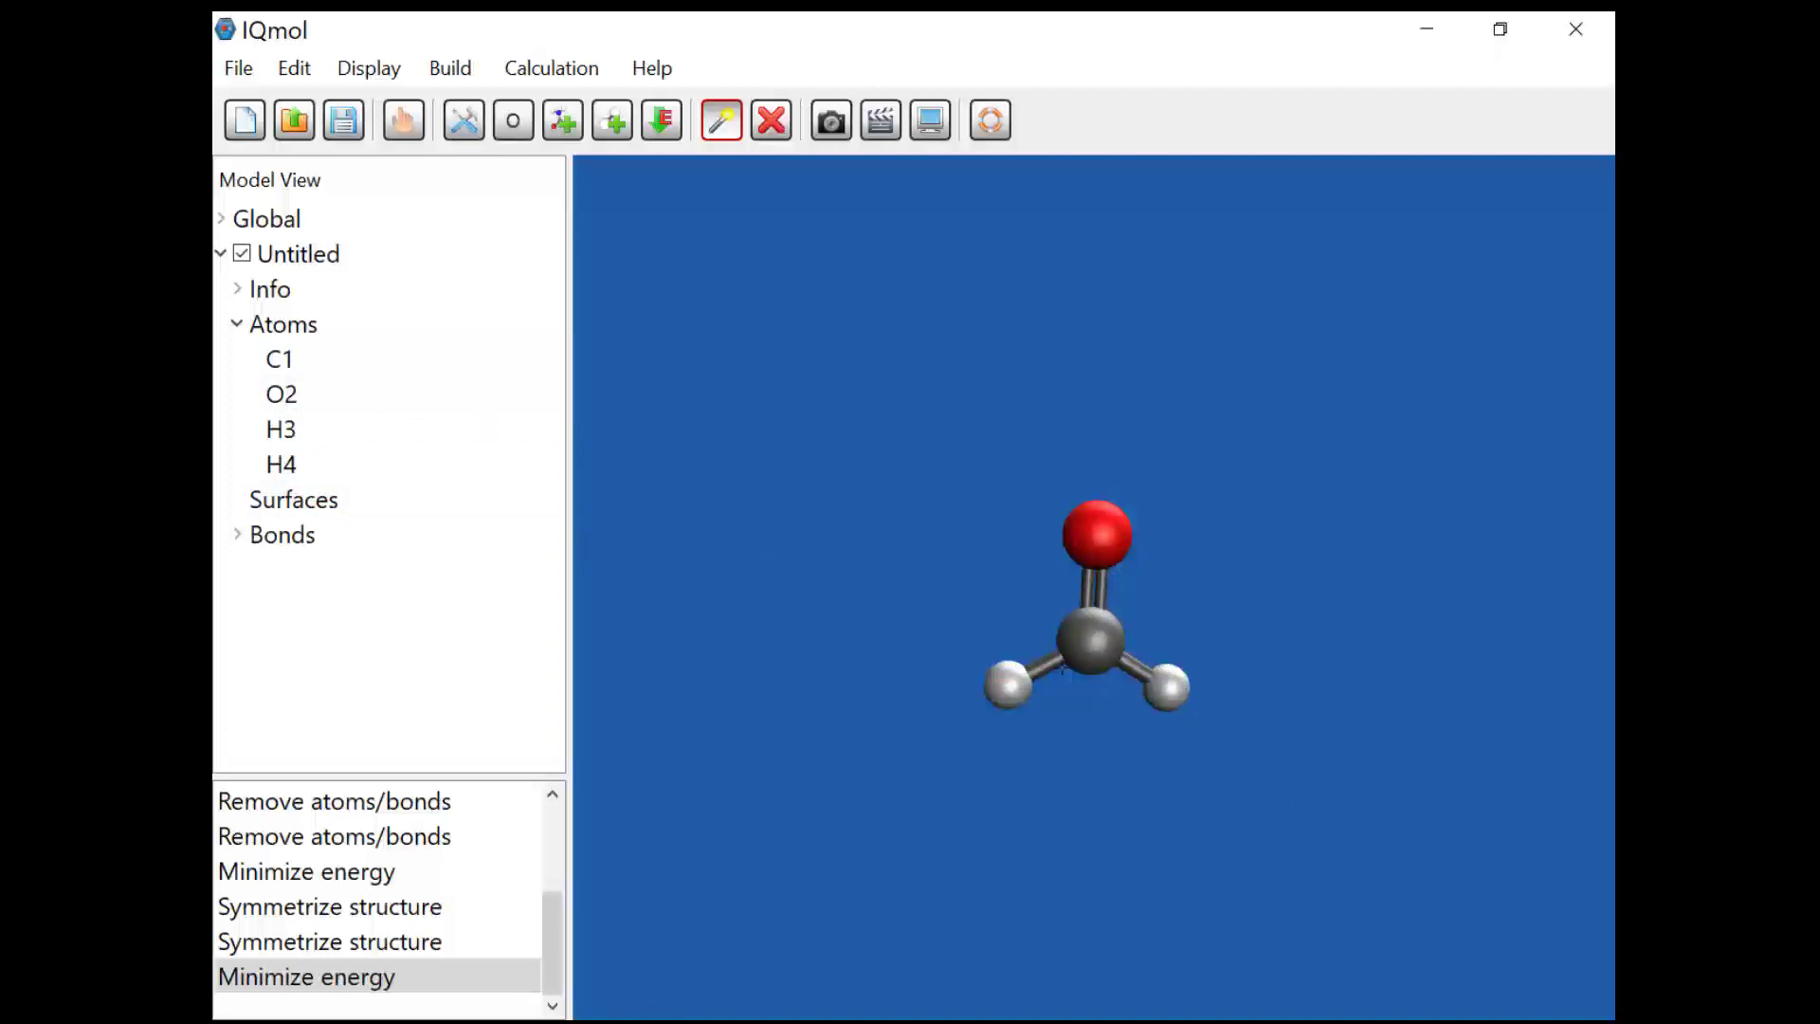
# Step: Select C1, O2 and H3 in the Atoms list to read the distance and angle
pyautogui.click(281, 395)
pyautogui.keyDown('ctrl'); pyautogui.click(279, 360); pyautogui.keyUp('ctrl')
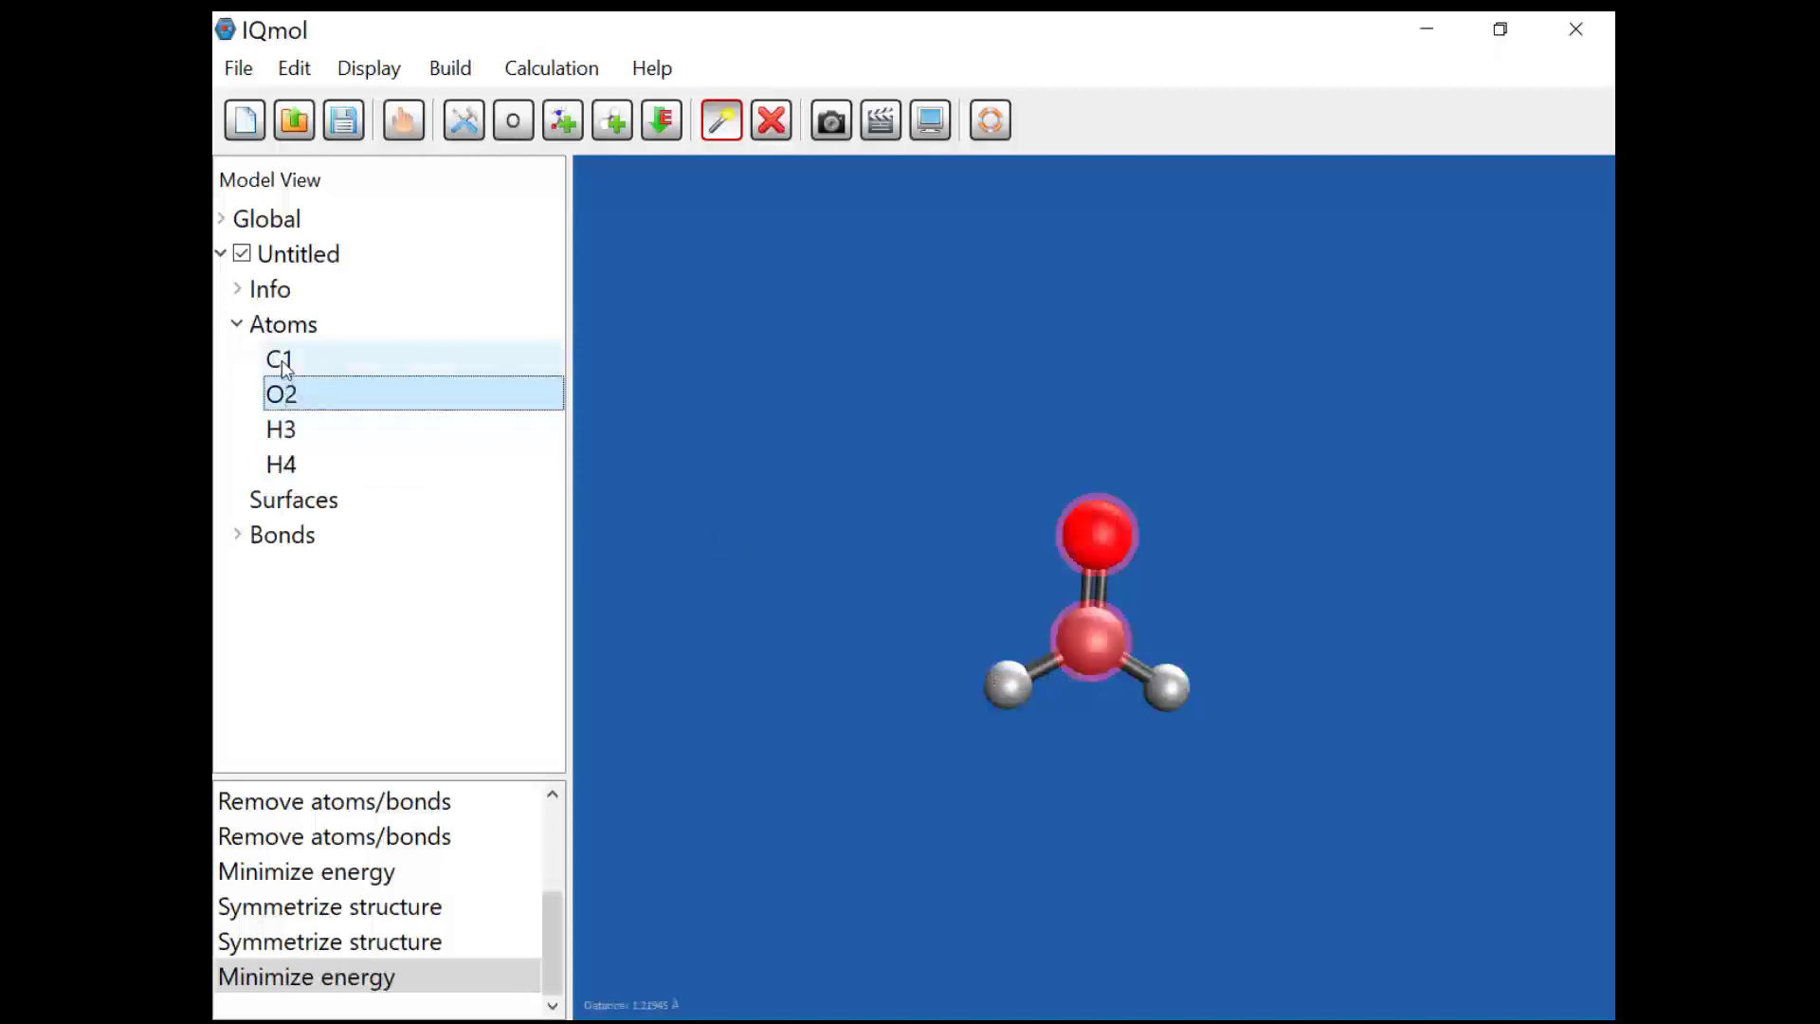
pyautogui.keyDown('ctrl'); pyautogui.click(281, 429); pyautogui.keyUp('ctrl')
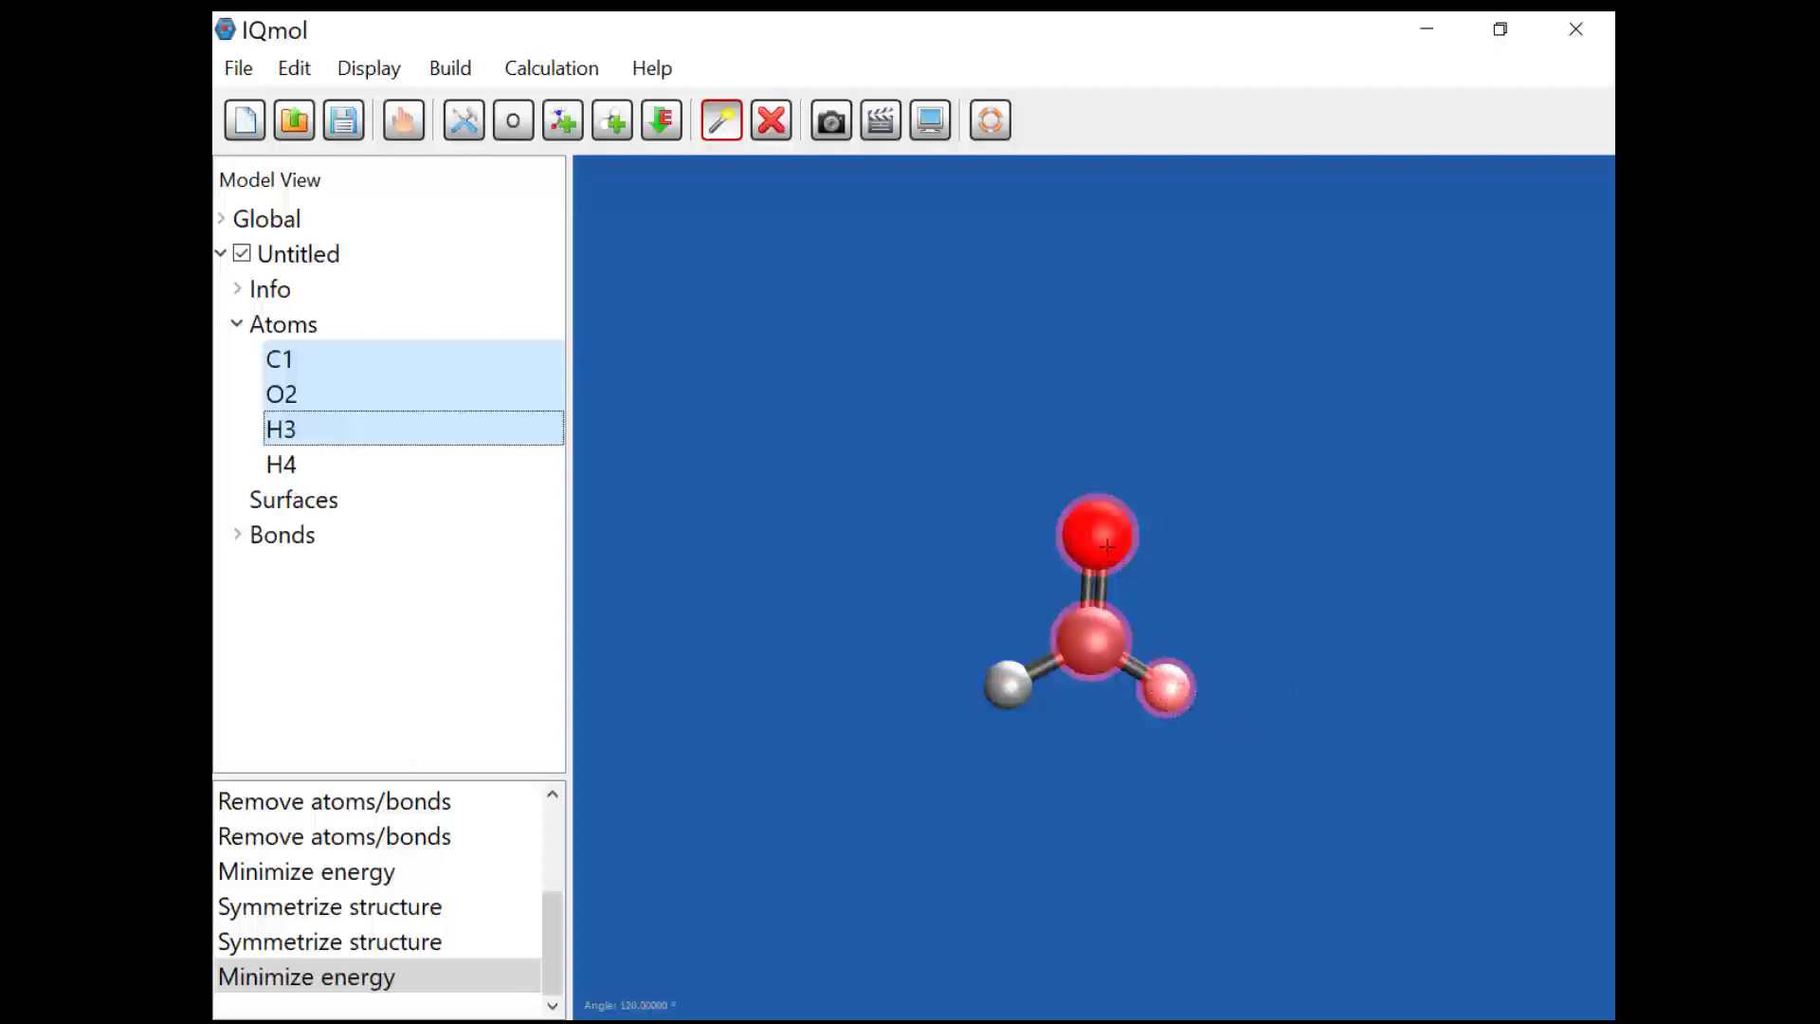
pyautogui.click(1128, 643)
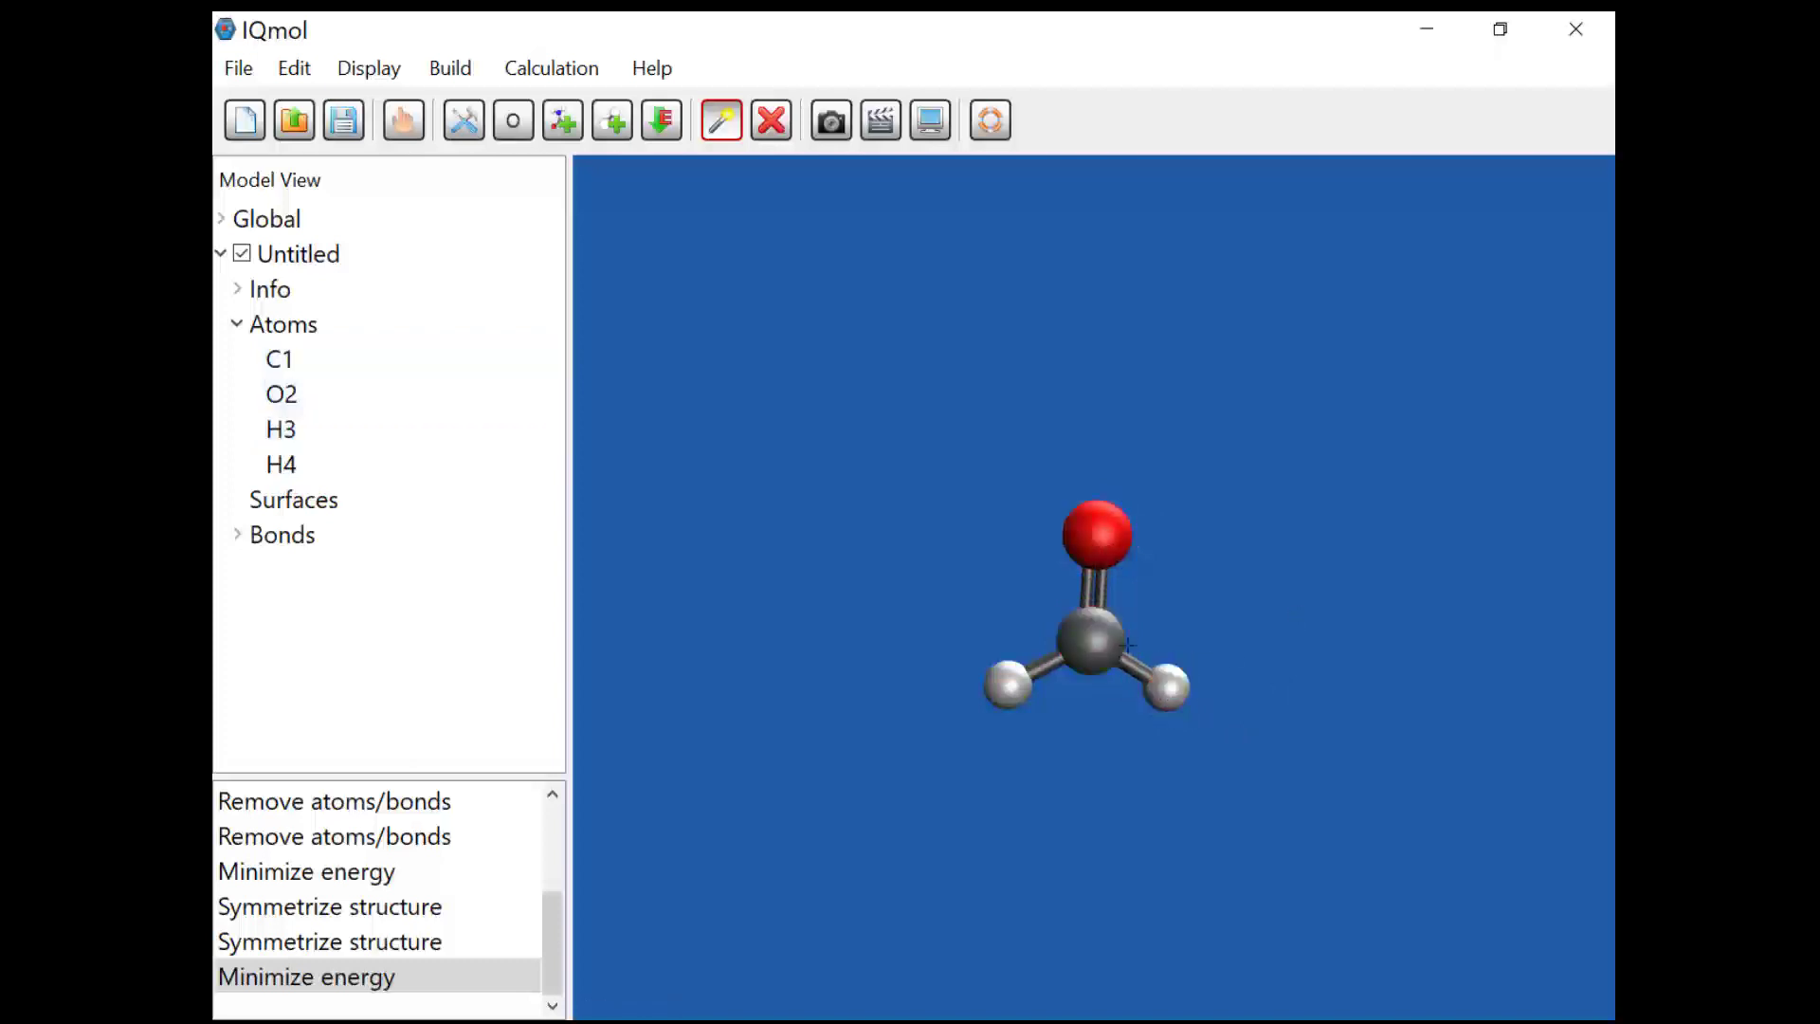
pyautogui.click(292, 361)
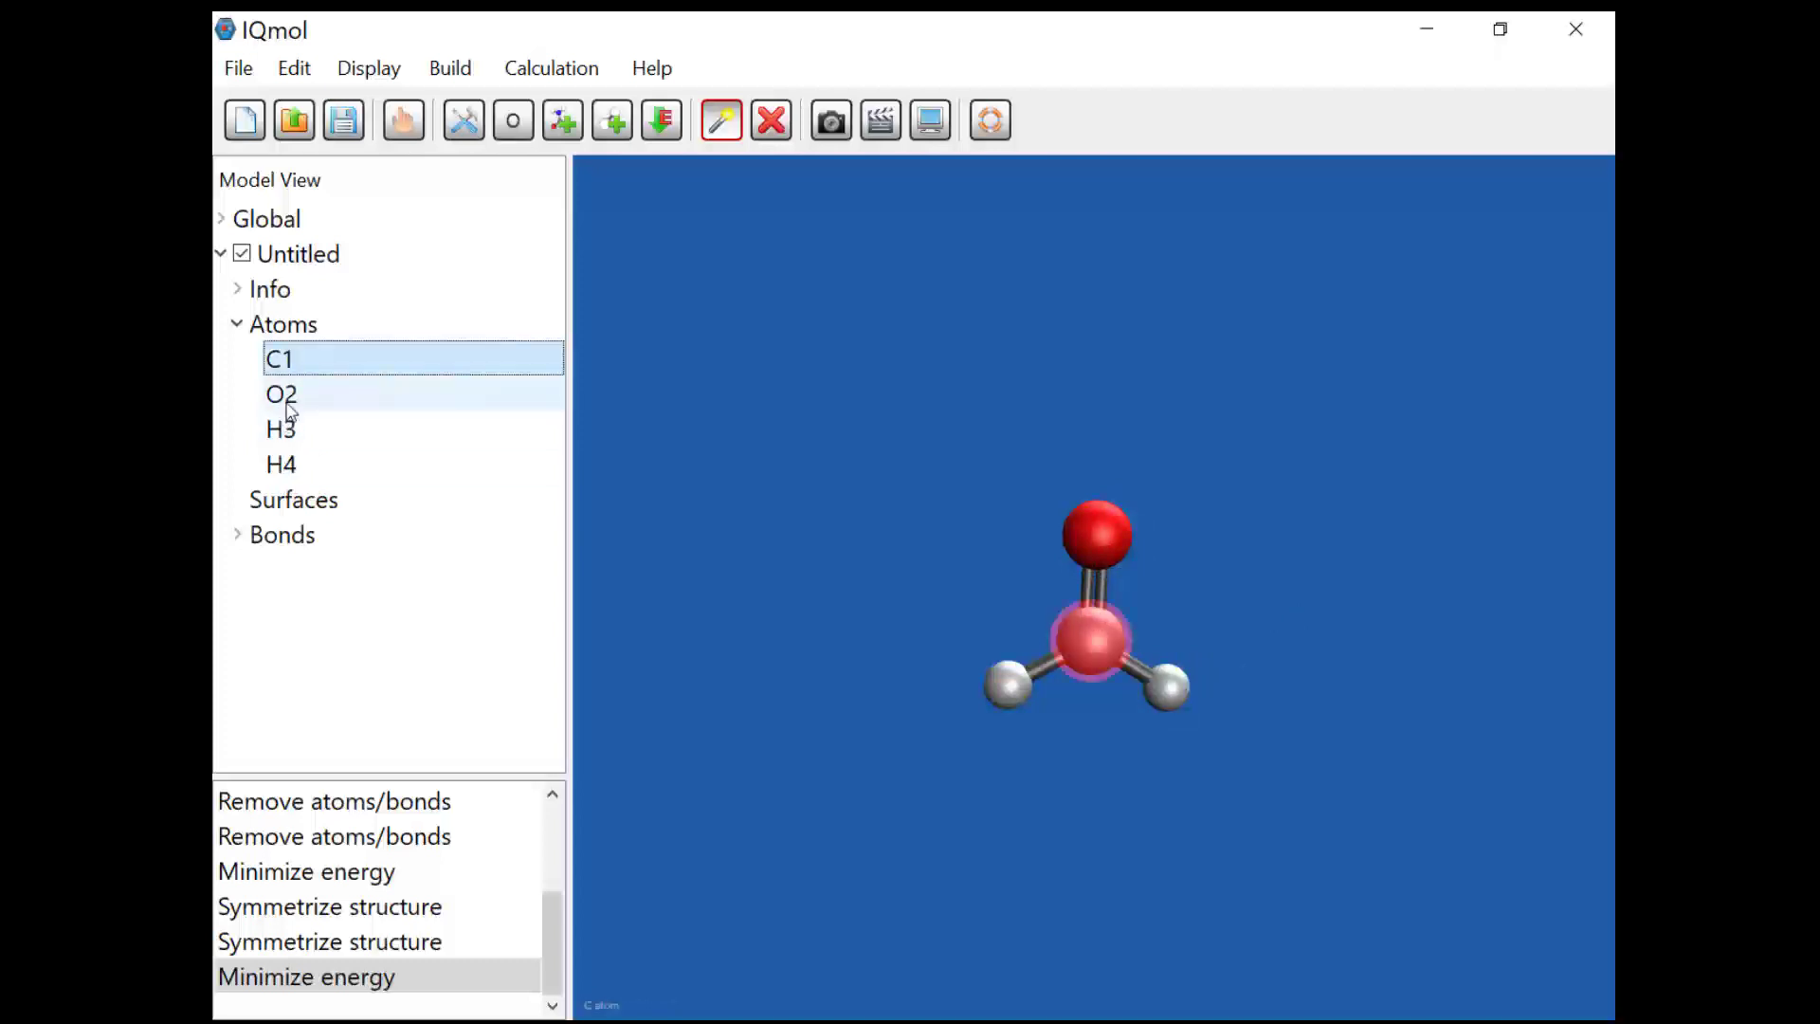
pyautogui.keyDown('ctrl'); pyautogui.click(289, 398); pyautogui.keyUp('ctrl')
pyautogui.keyDown('ctrl'); pyautogui.click(281, 432); pyautogui.keyUp('ctrl')
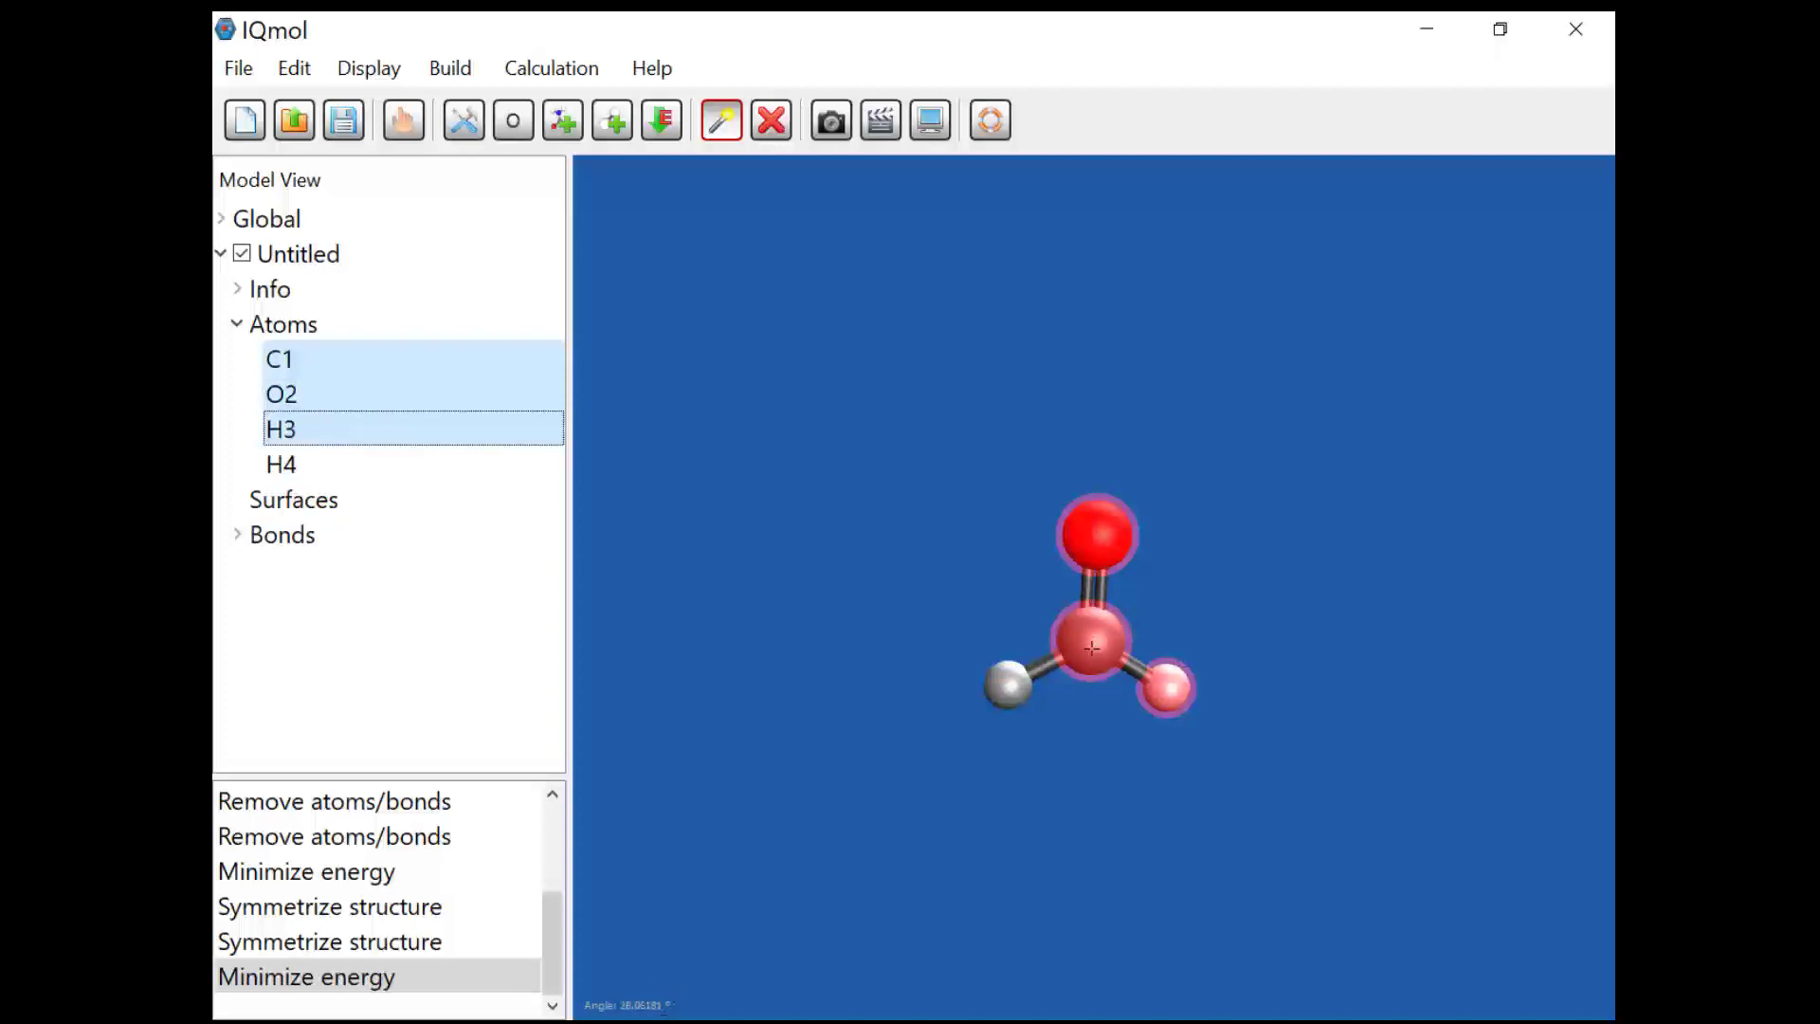
pyautogui.click(779, 530)
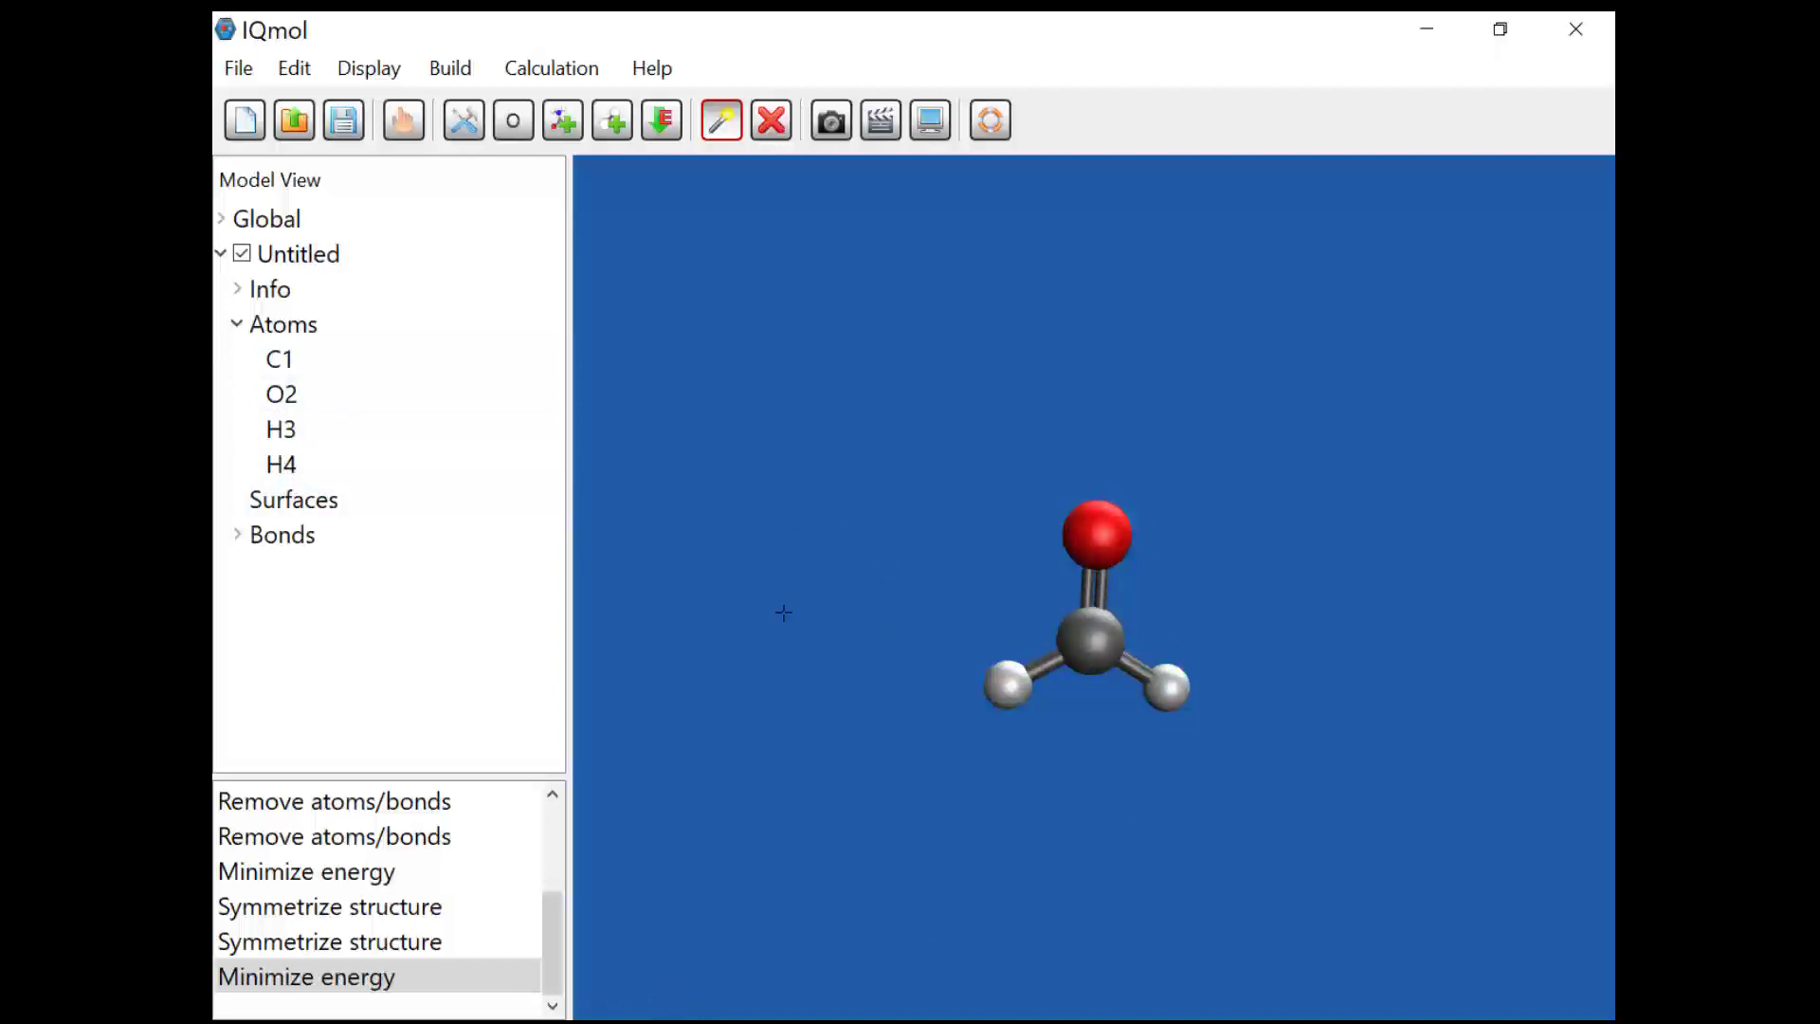
pyautogui.click(1005, 697)
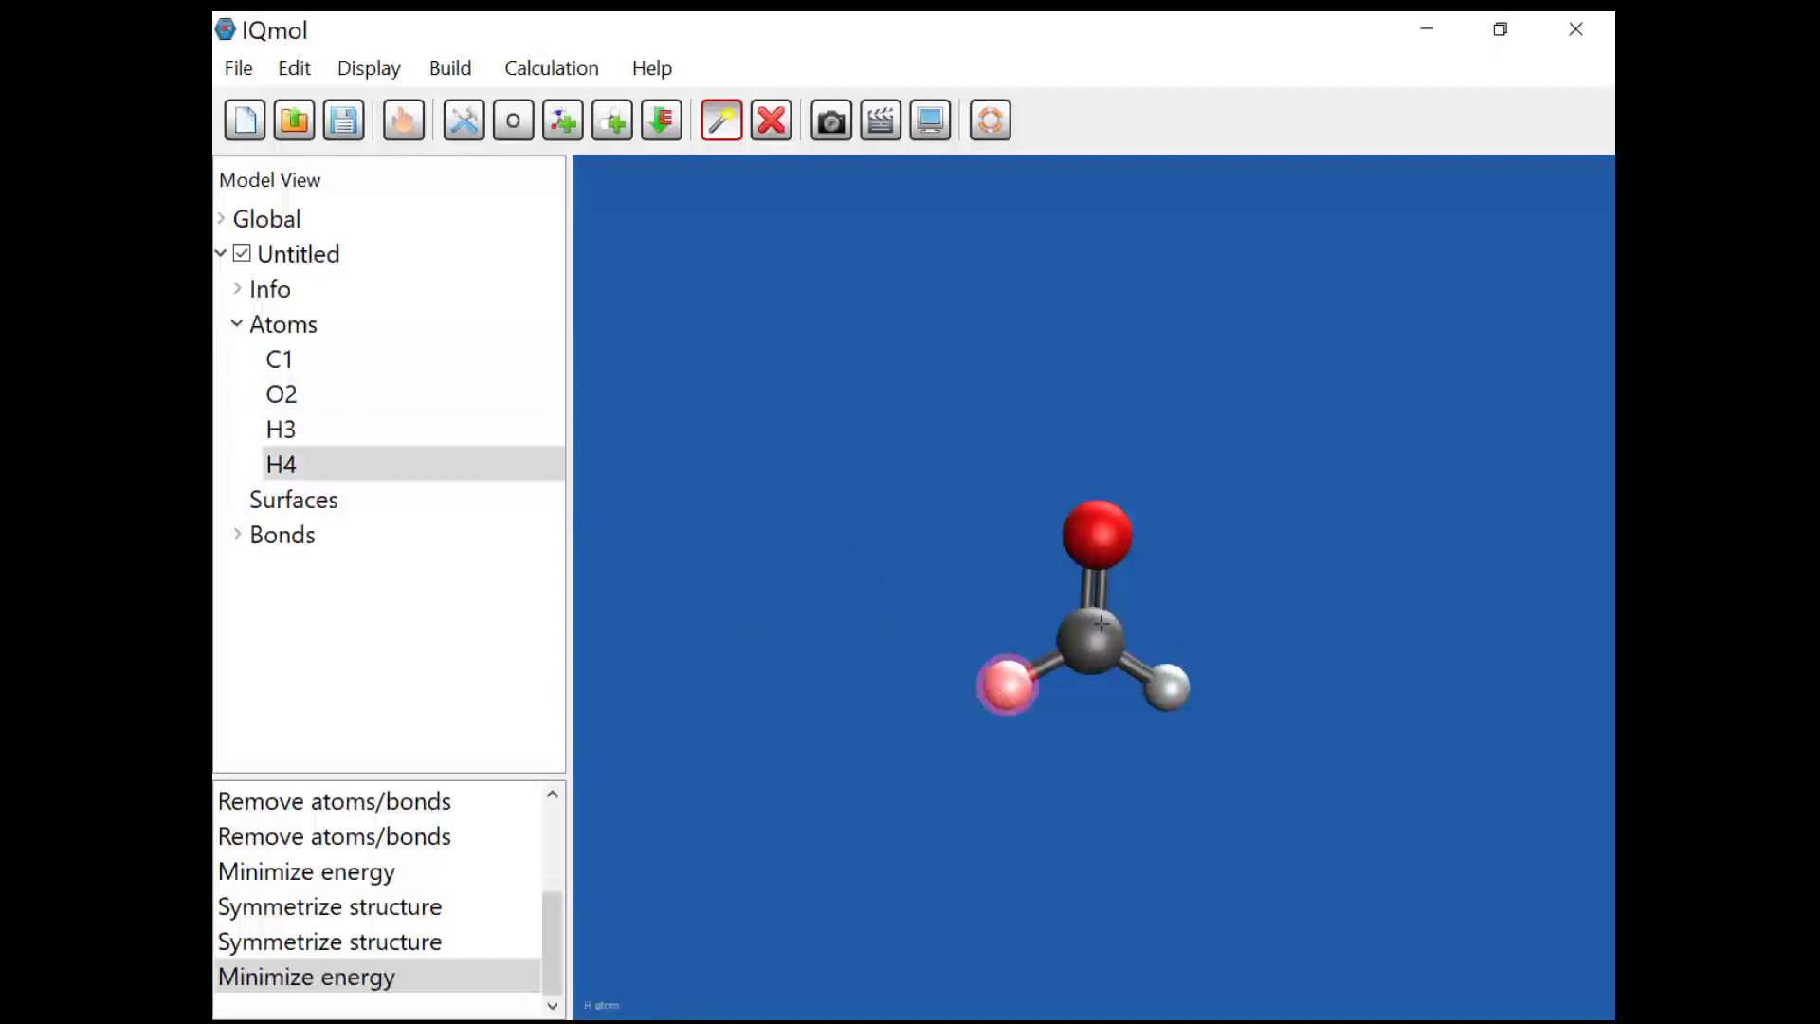
pyautogui.keyDown('ctrl'); pyautogui.click(281, 359); pyautogui.keyUp('ctrl')
pyautogui.keyDown('ctrl'); pyautogui.click(280, 430); pyautogui.keyUp('ctrl')
pyautogui.keyDown('ctrl'); pyautogui.click(279, 463); pyautogui.keyUp('ctrl')
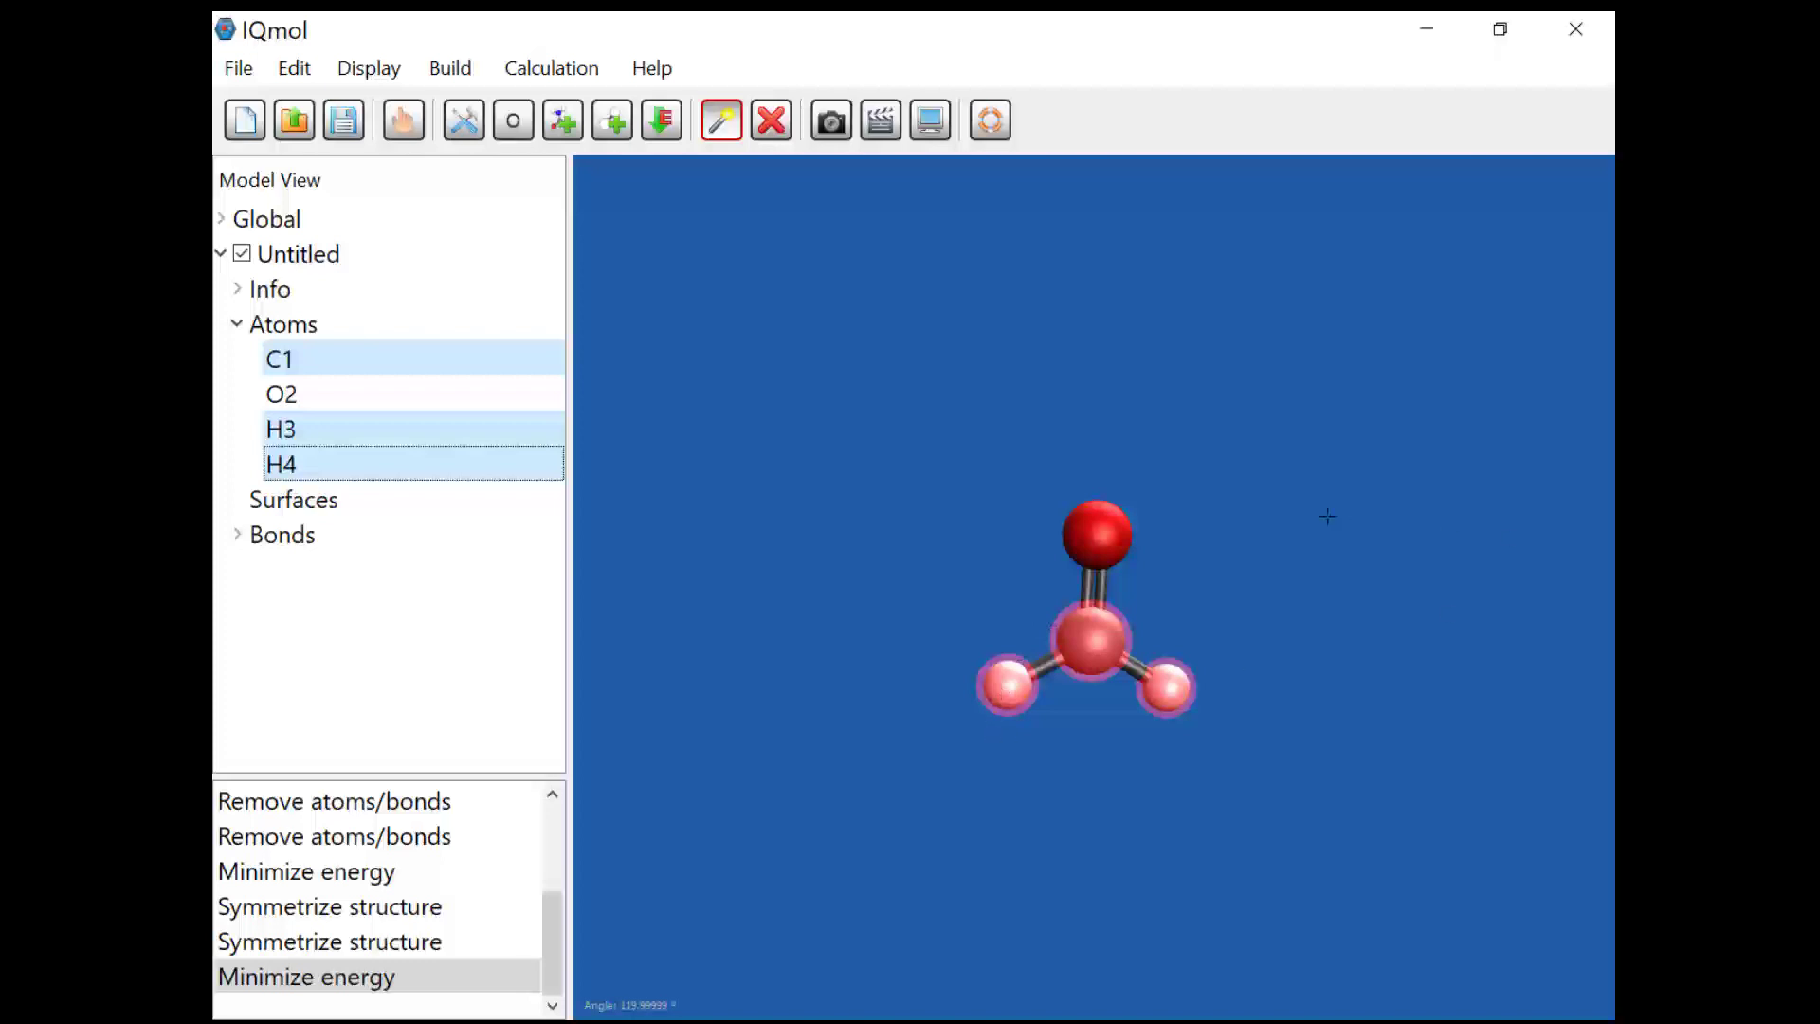
pyautogui.click(1173, 588)
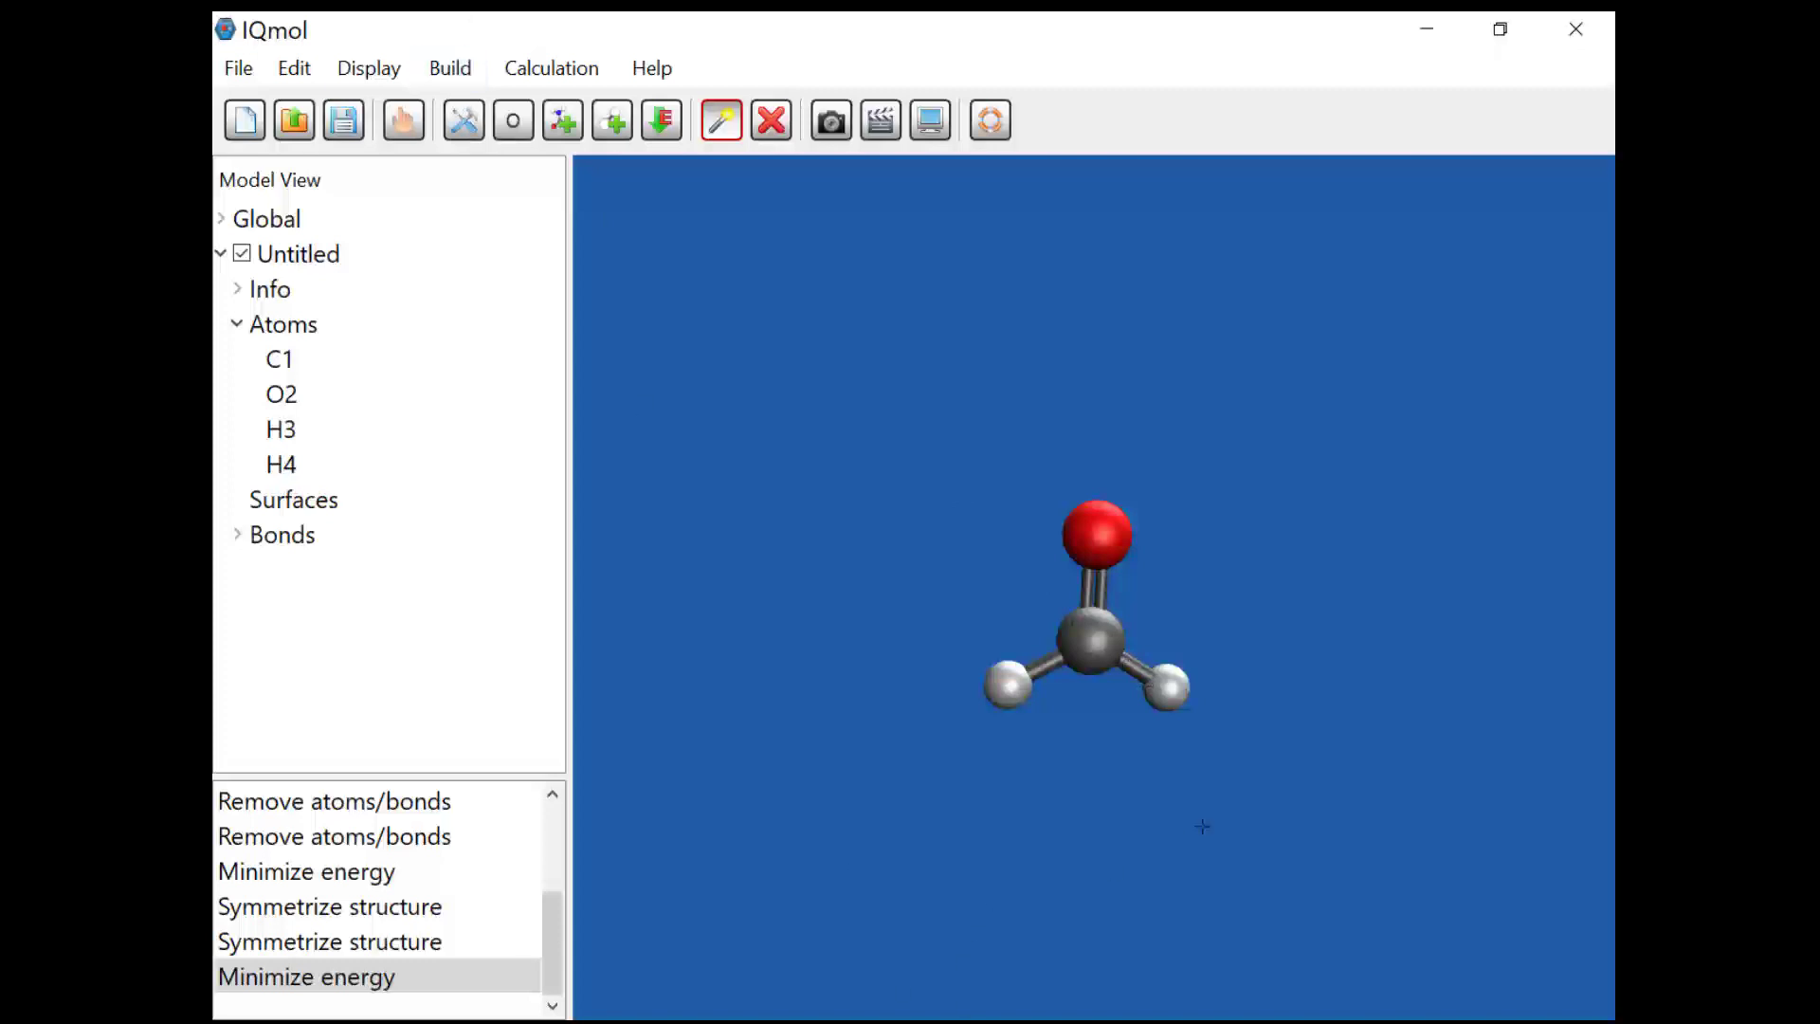
# Step: Recentre the formaldehyde molecule with Translate to Center (Ctrl+T)
pyautogui.hotkey('ctrl', 't')
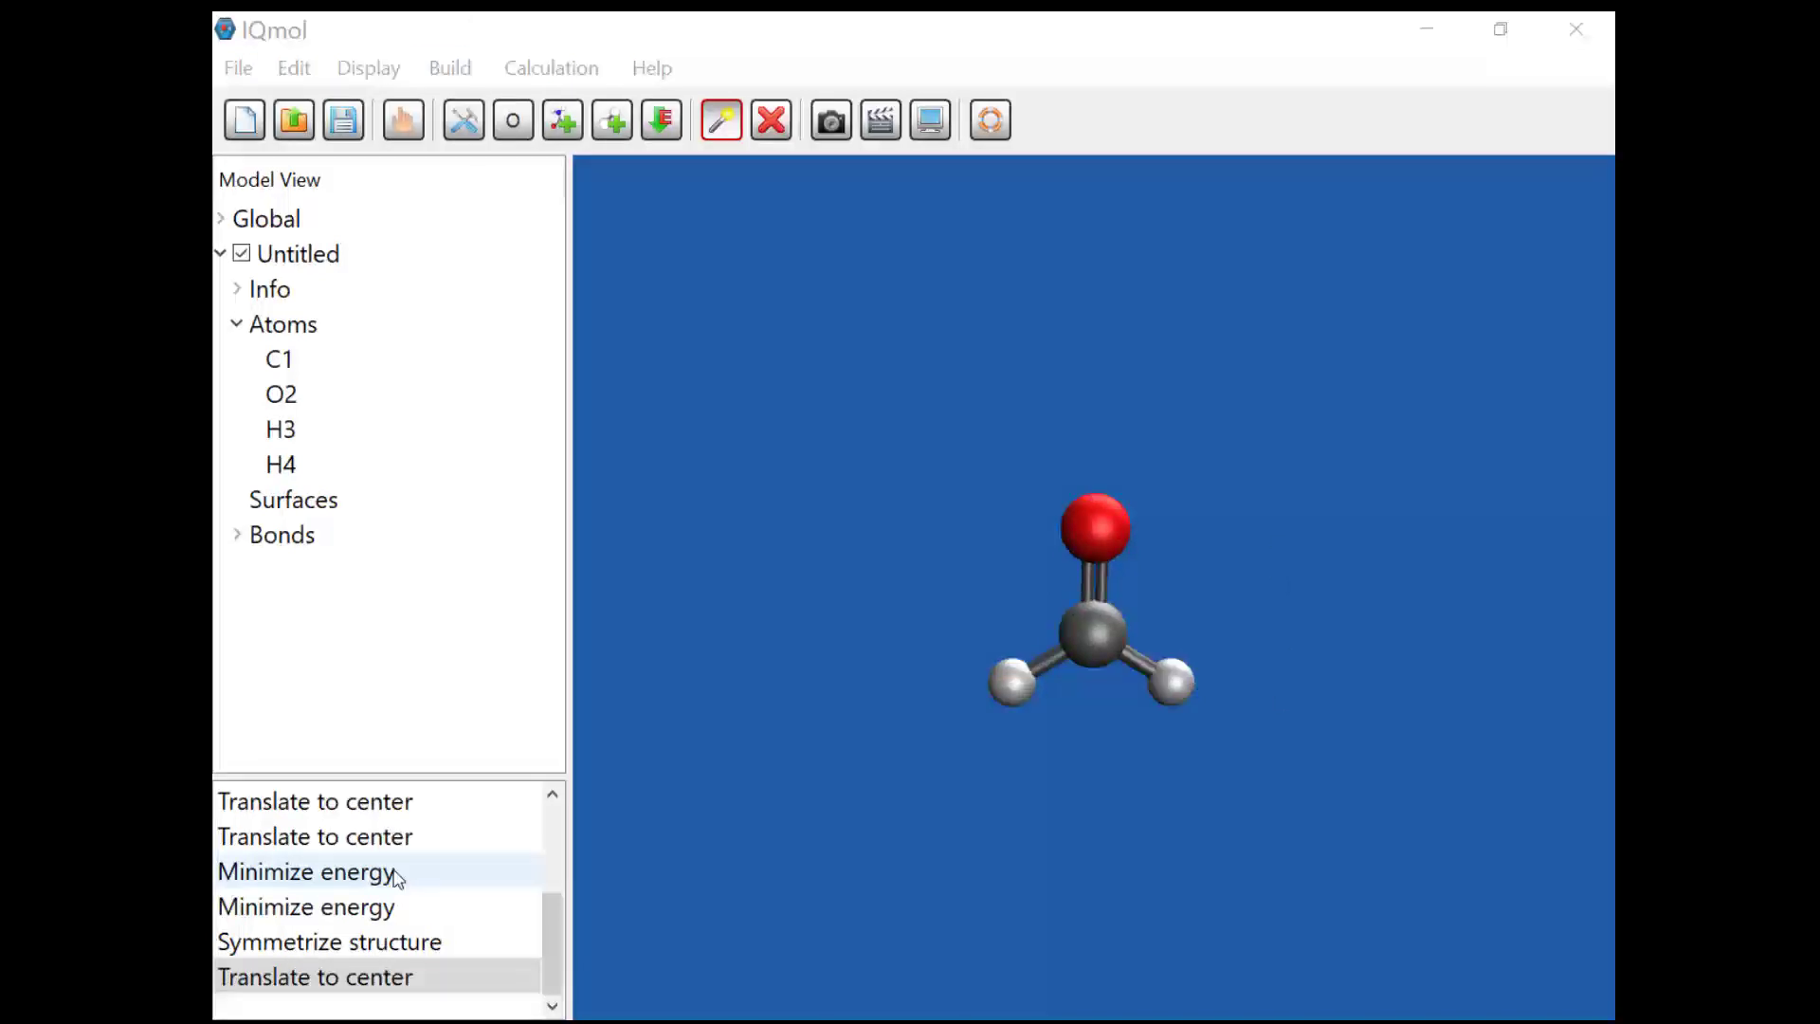